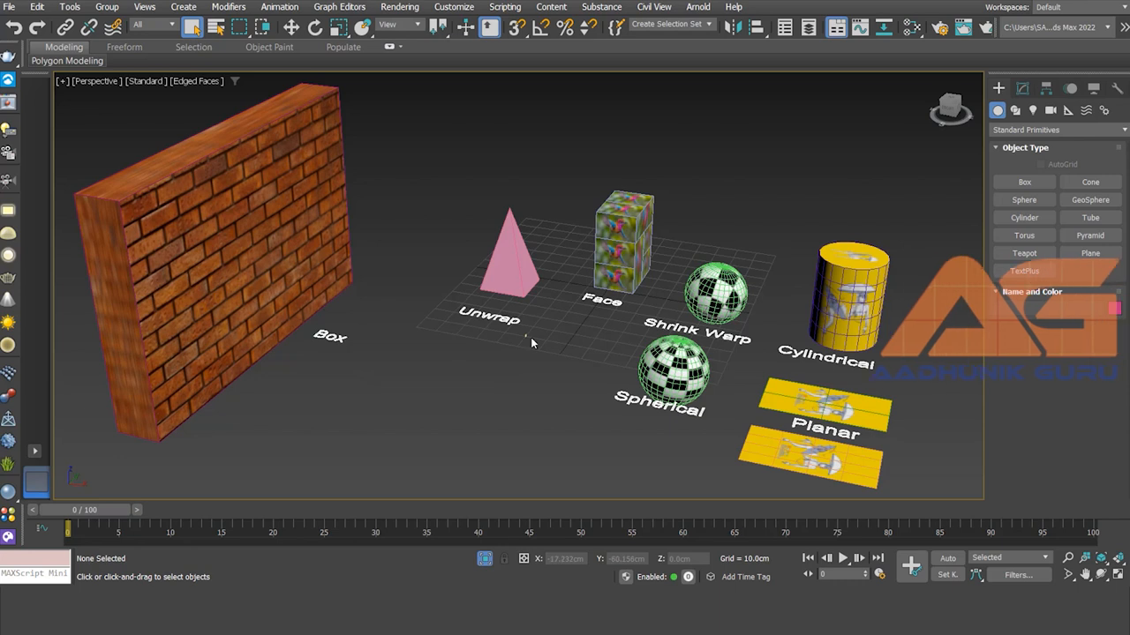
# - Isolate the pink pyramid above the Unwrap label from the rest of the scene
pyautogui.click(516, 257)
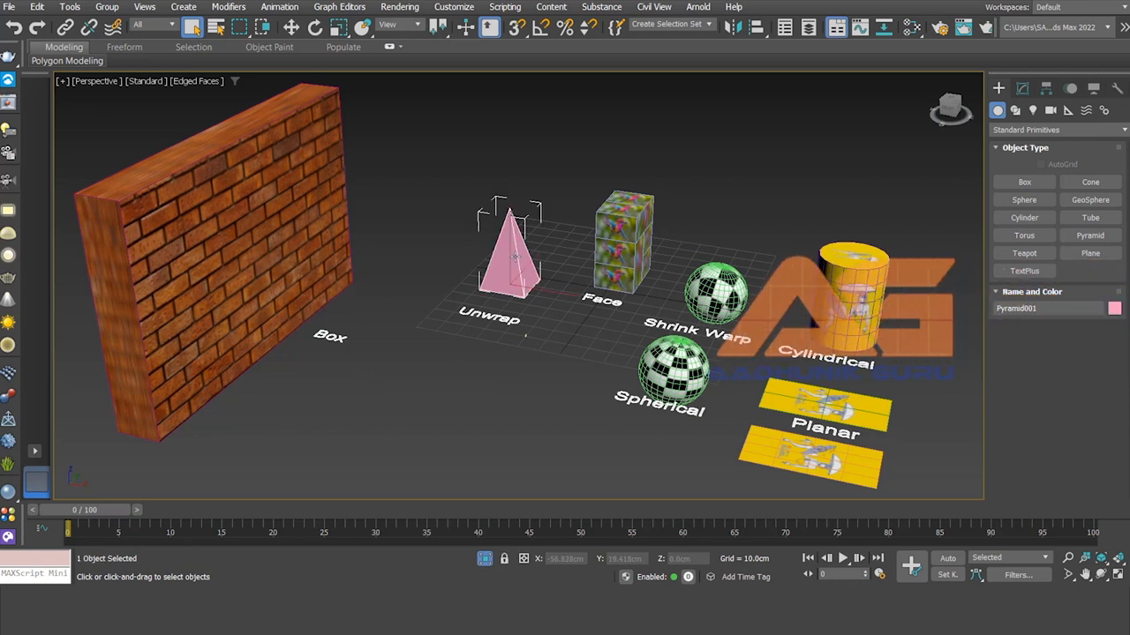
pyautogui.rightClick(514, 256)
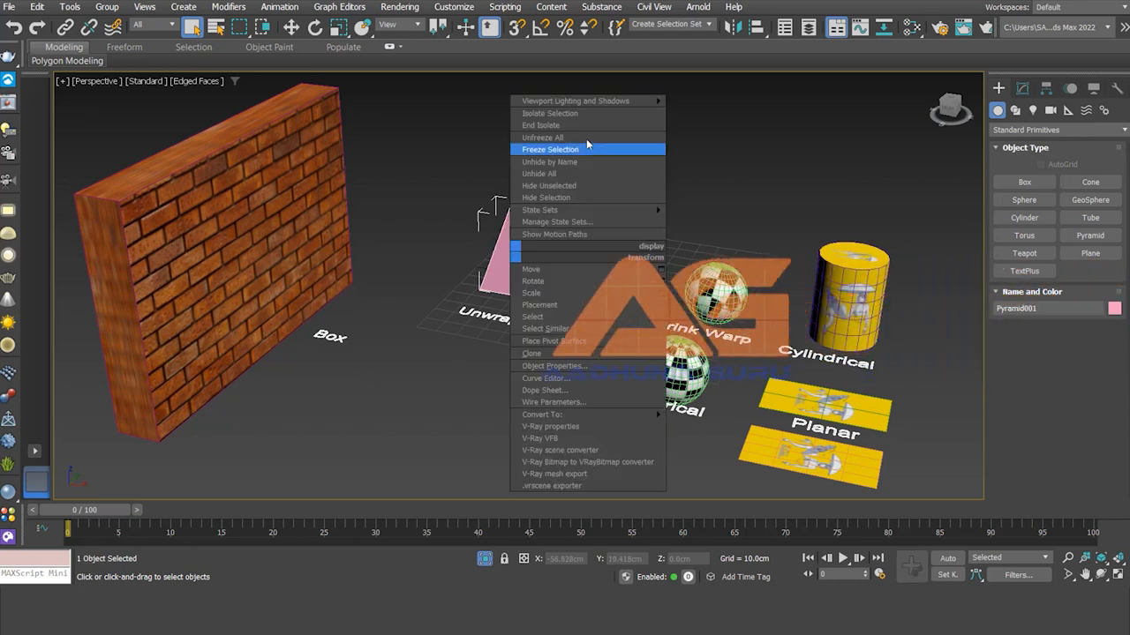
pyautogui.click(581, 113)
pyautogui.moveTo(598, 281); pyautogui.dragTo(432, 252, button='middle')
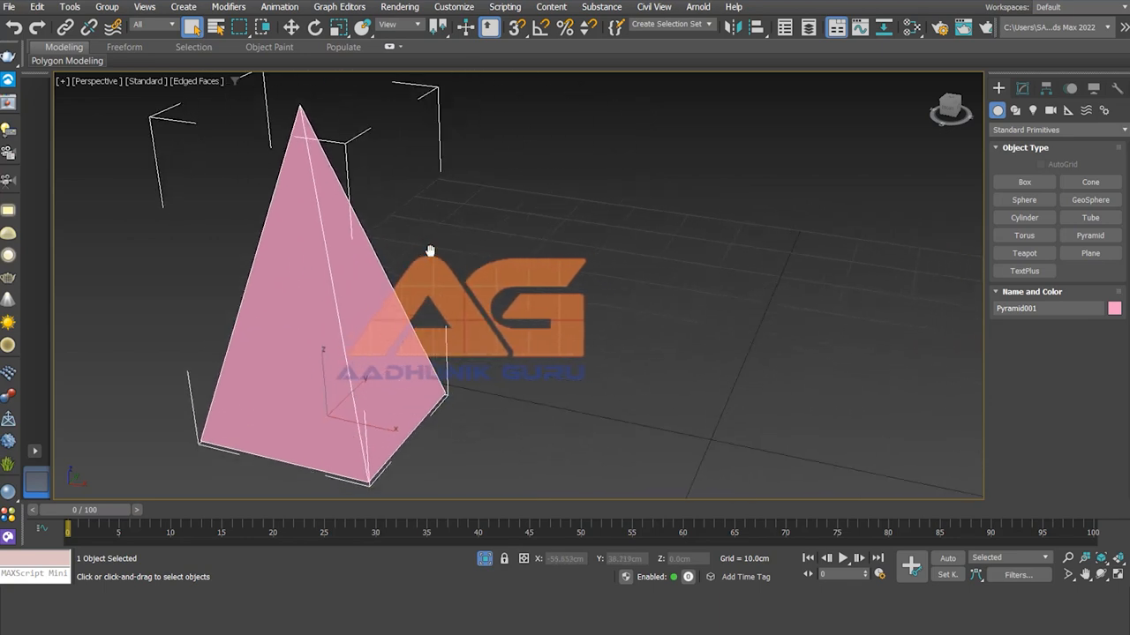
# - Convert the isolated pyramid to an Editable Poly
pyautogui.click(1101, 574)
pyautogui.moveTo(478, 394); pyautogui.dragTo(530, 268)
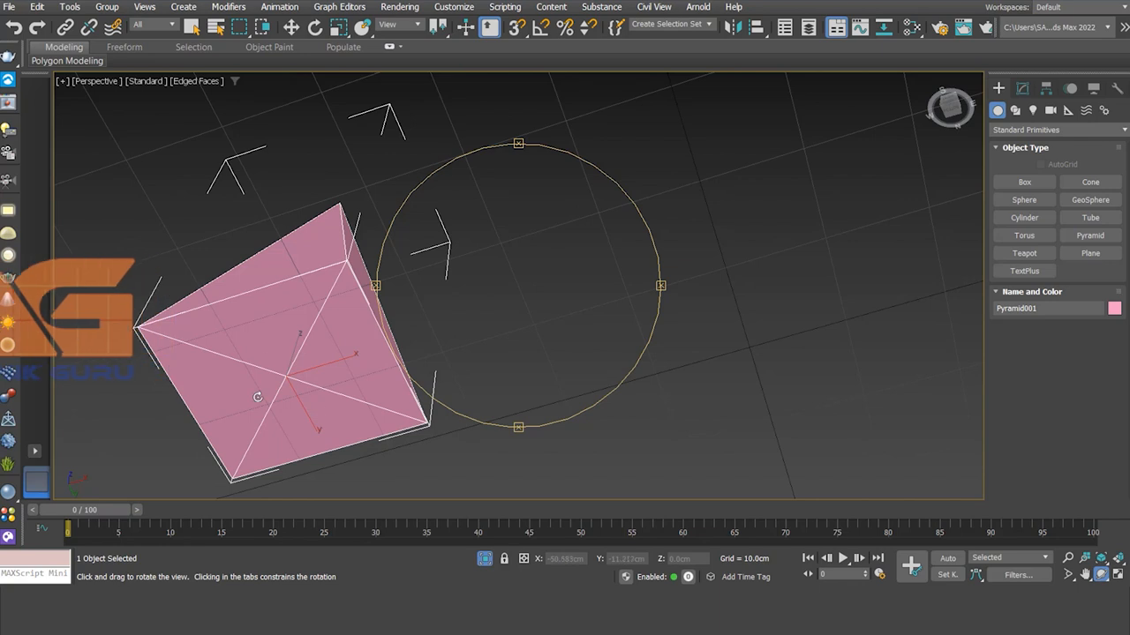
pyautogui.moveTo(527, 303)
pyautogui.mouseDown()
pyautogui.moveTo(500, 395)
pyautogui.moveTo(534, 313)
pyautogui.mouseUp()
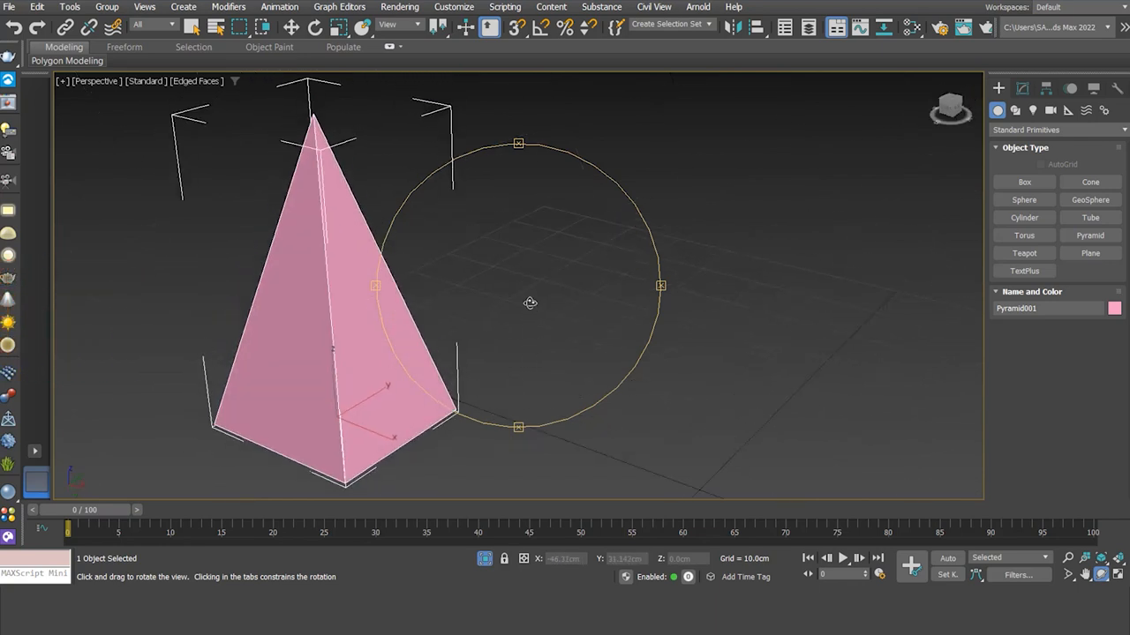
pyautogui.rightClick(520, 328)
pyautogui.rightClick(520, 329)
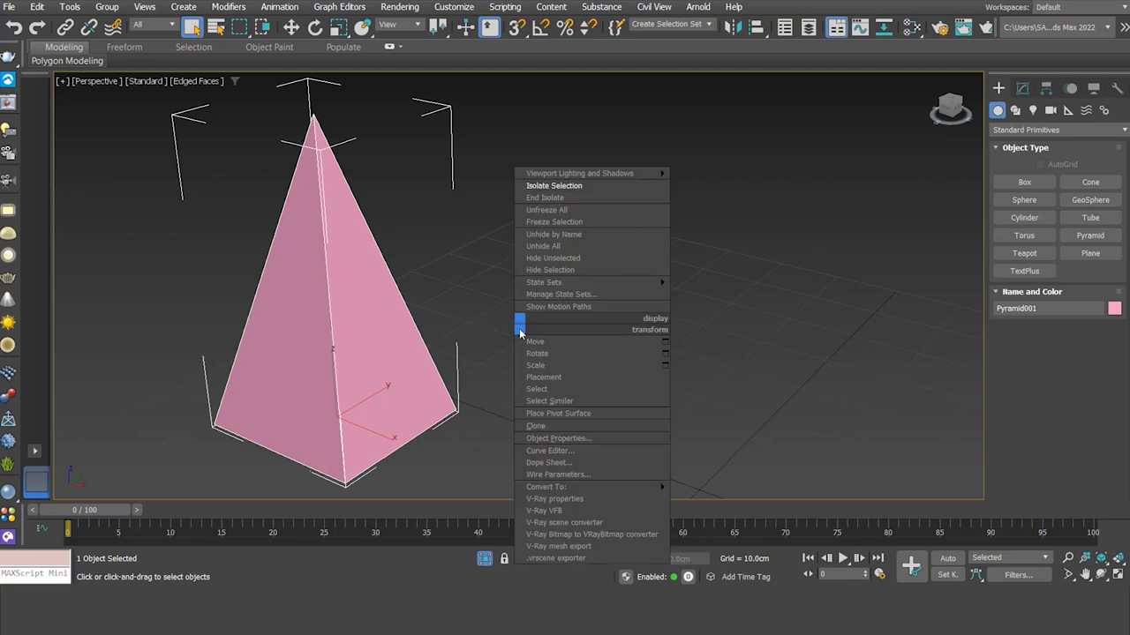
pyautogui.moveTo(618, 488)
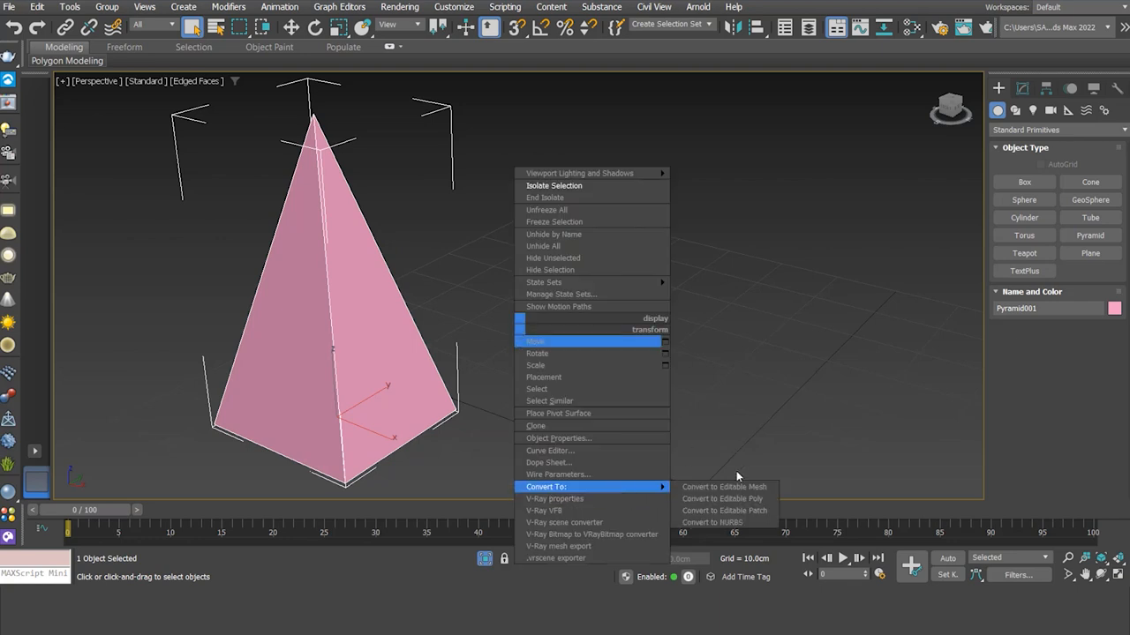
pyautogui.click(741, 500)
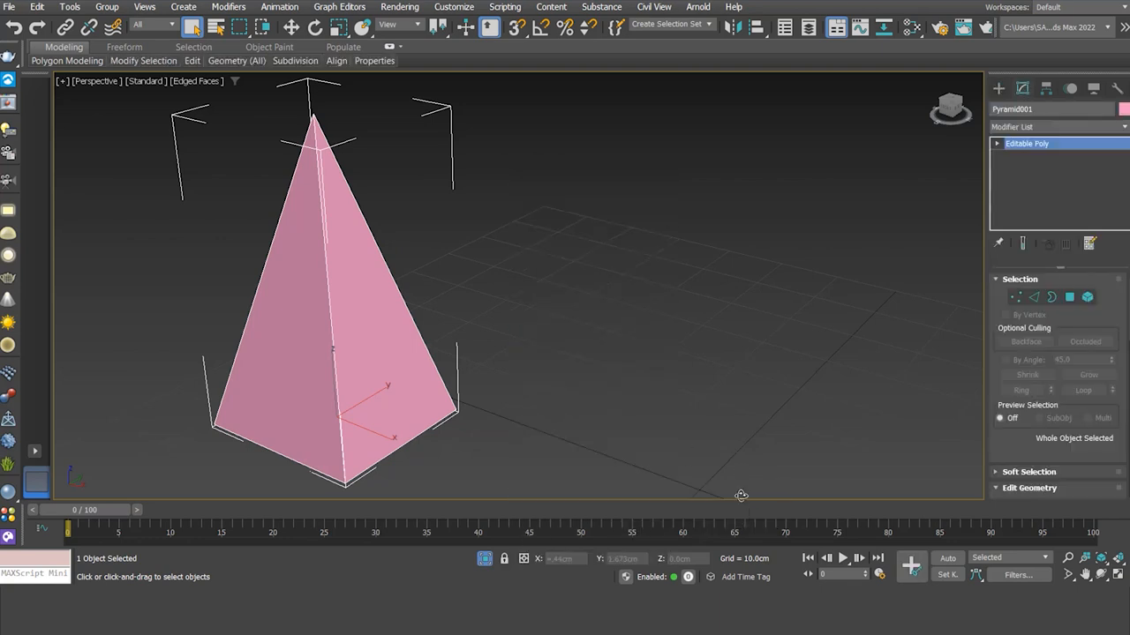
# - Switch the viewport to wireframe and remove the diagonal edges crossing the pyramid's base, finishing outside edge editing
pyautogui.click(1037, 299)
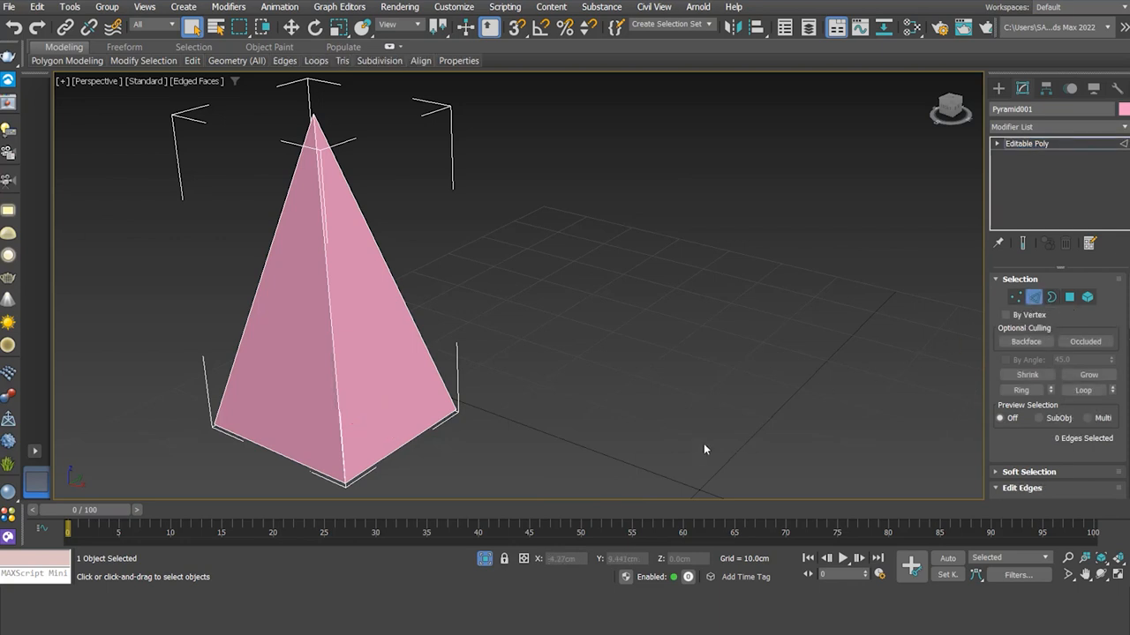
pyautogui.press('F3')
pyautogui.click(1102, 575)
pyautogui.moveTo(454, 358); pyautogui.dragTo(611, 271)
pyautogui.moveTo(612, 271); pyautogui.dragTo(619, 265, button='middle')
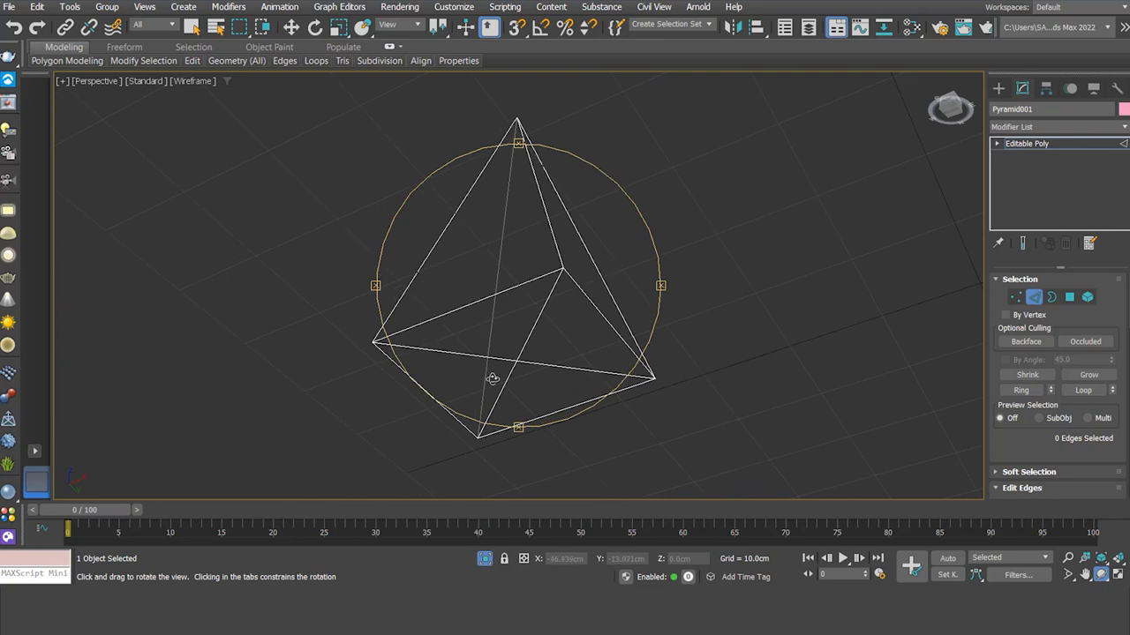
pyautogui.click(193, 27)
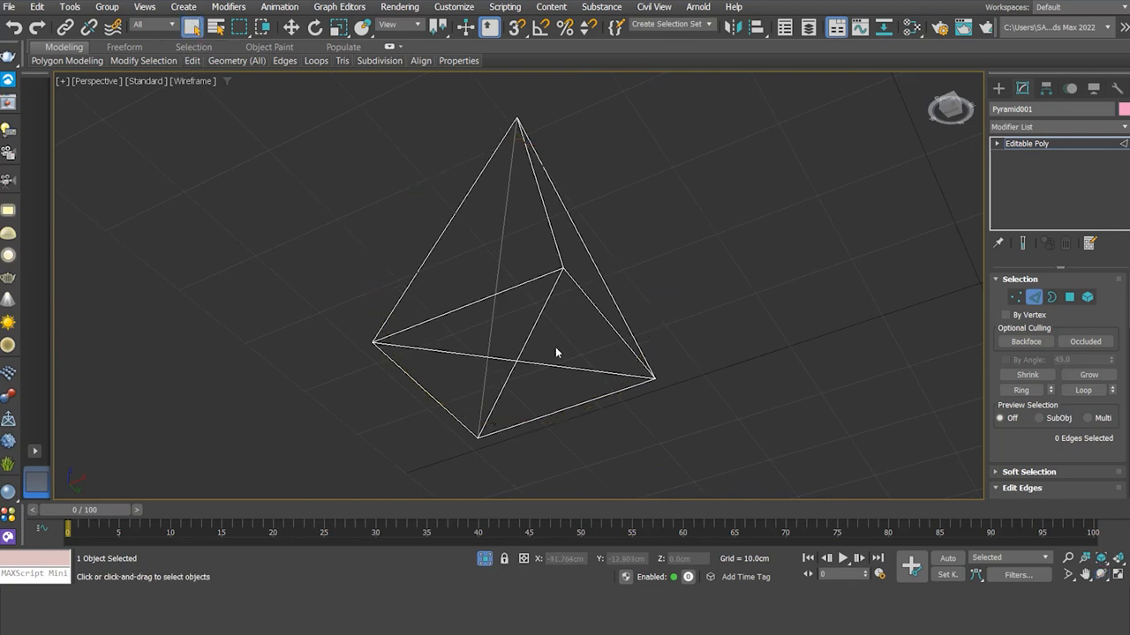
pyautogui.doubleClick(510, 375)
pyautogui.rightClick(668, 289)
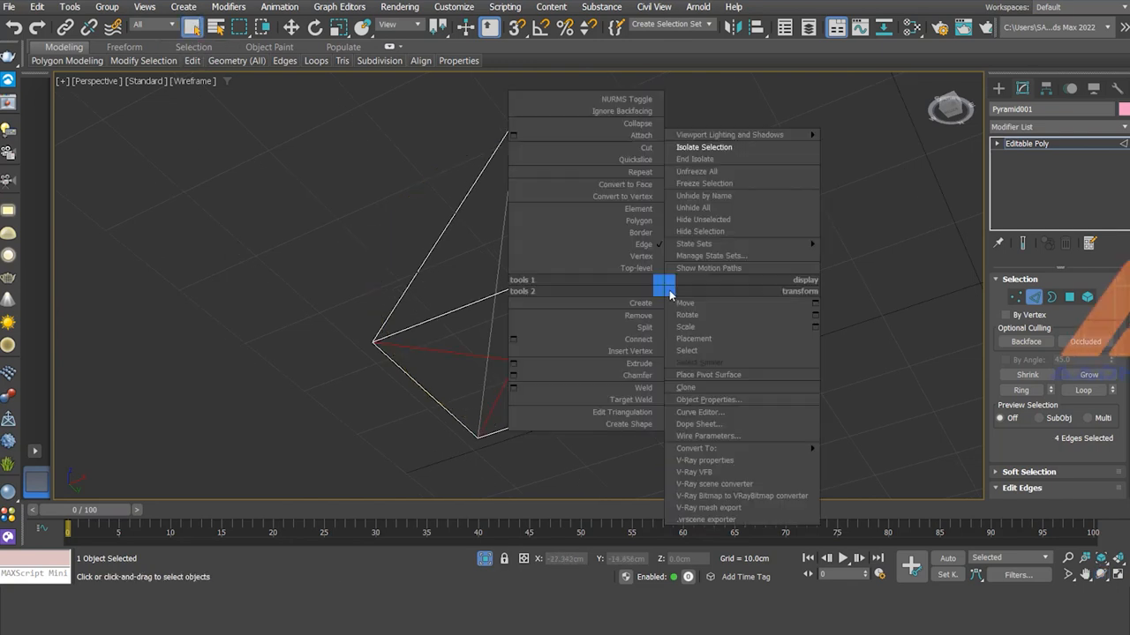
pyautogui.click(639, 315)
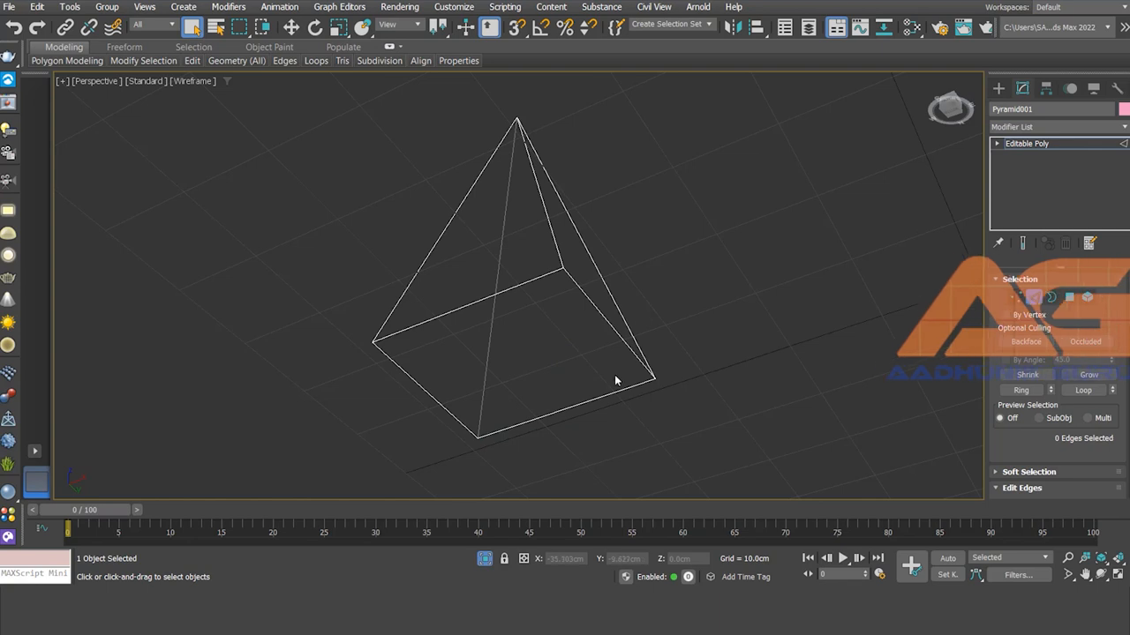
pyautogui.hotkey('ctrl', 'r')
pyautogui.moveTo(533, 284); pyautogui.dragTo(308, 306)
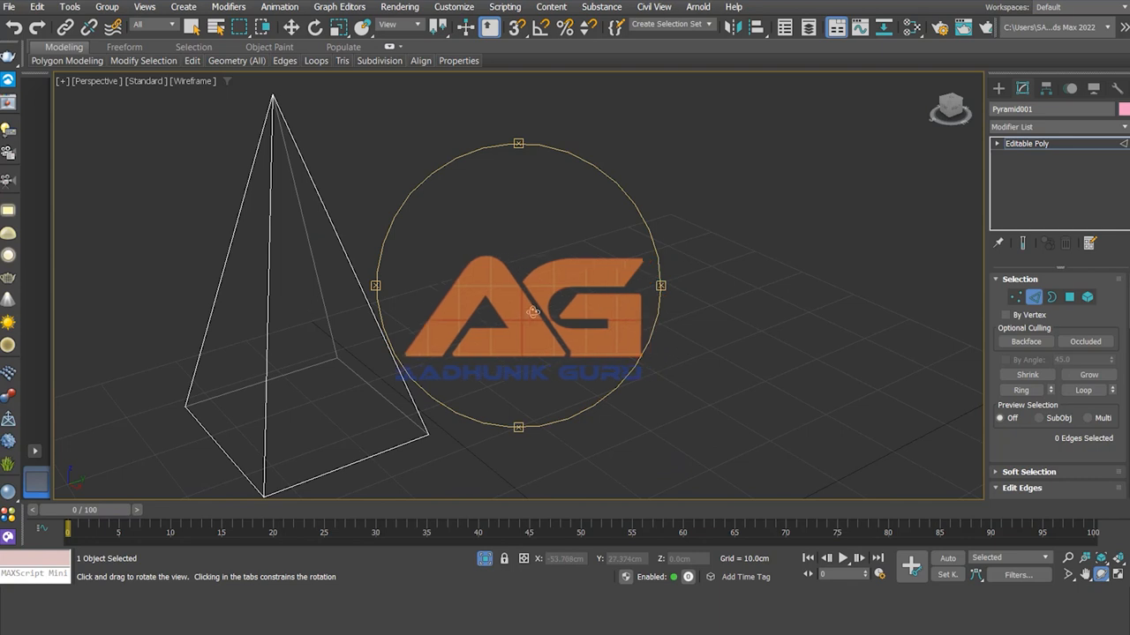
pyautogui.click(1033, 297)
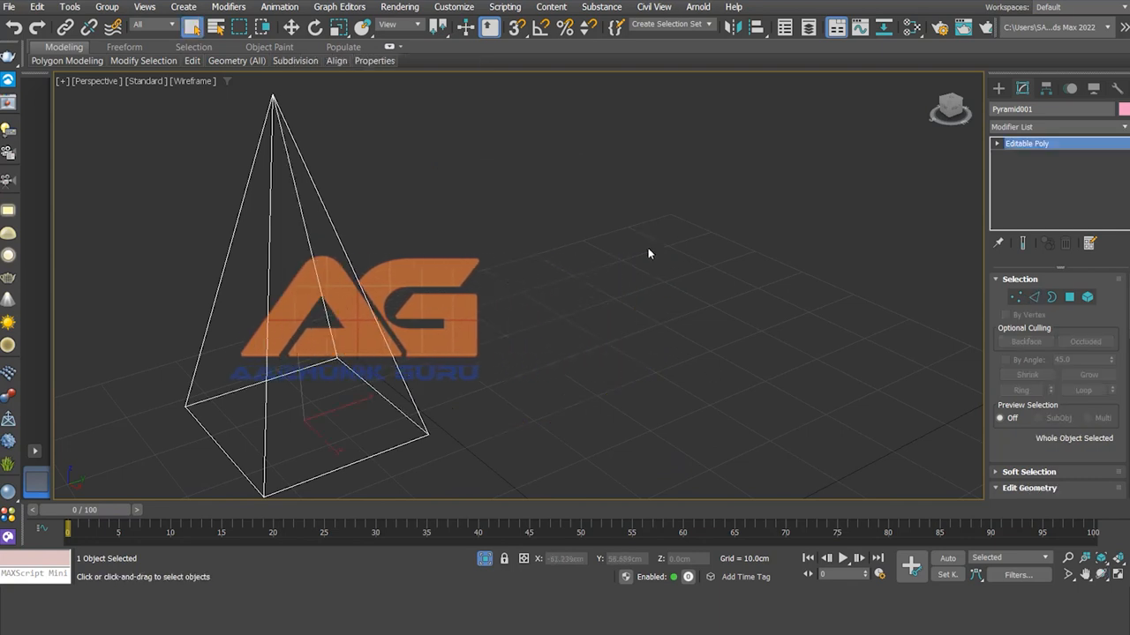
# - Apply an Unwrap UVW modifier to the pyramid
pyautogui.click(1068, 126)
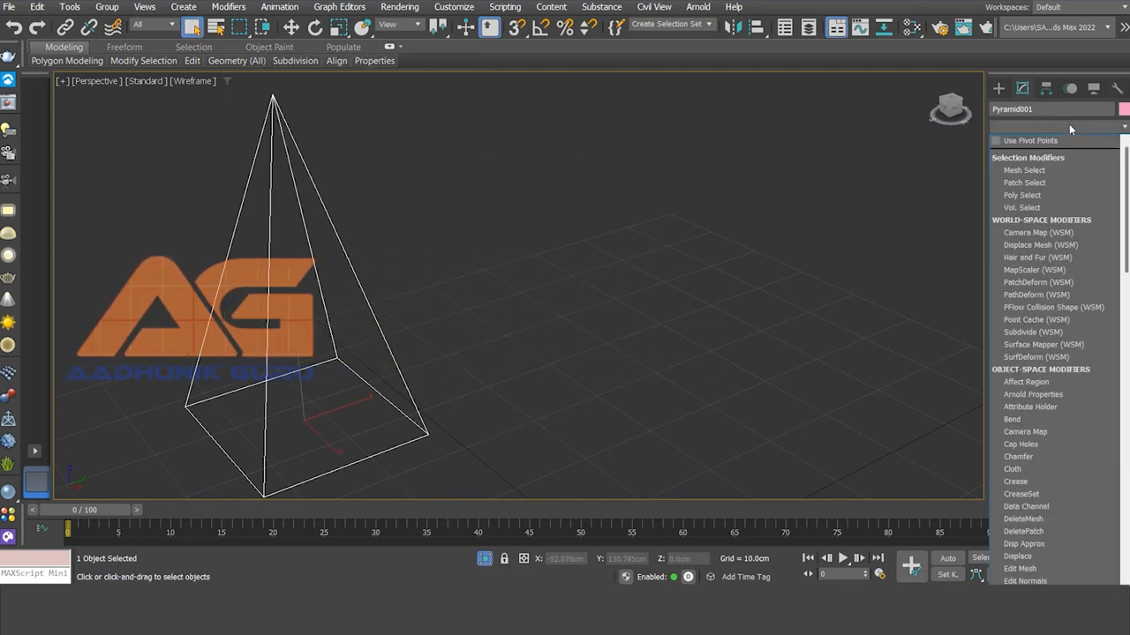
pyautogui.moveTo(1125, 218); pyautogui.dragTo(1125, 526)
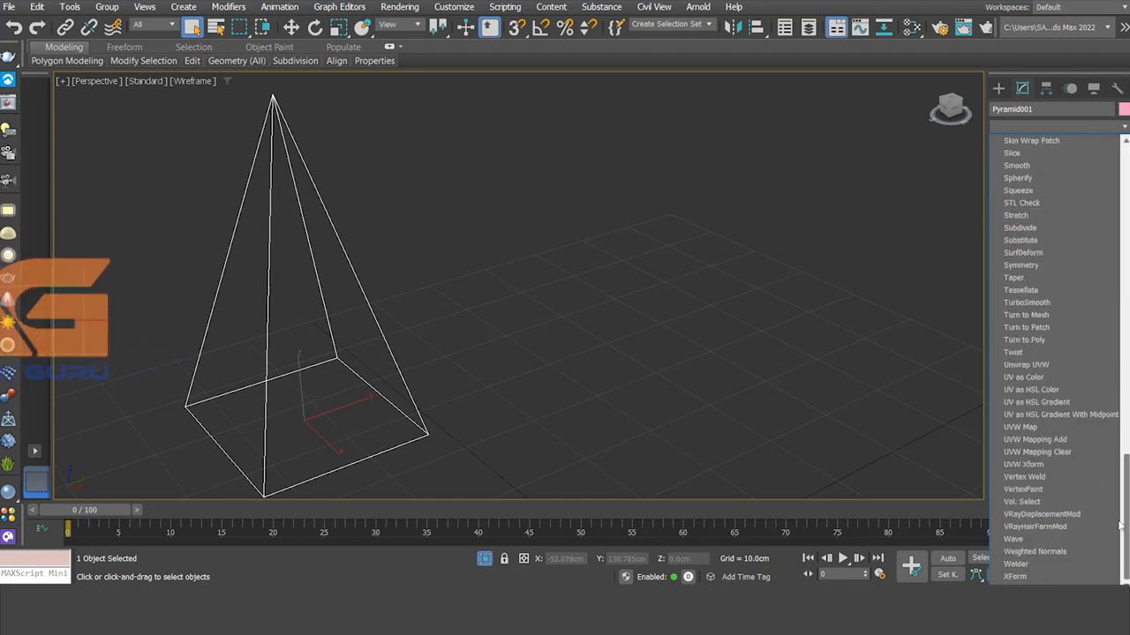
pyautogui.click(1026, 364)
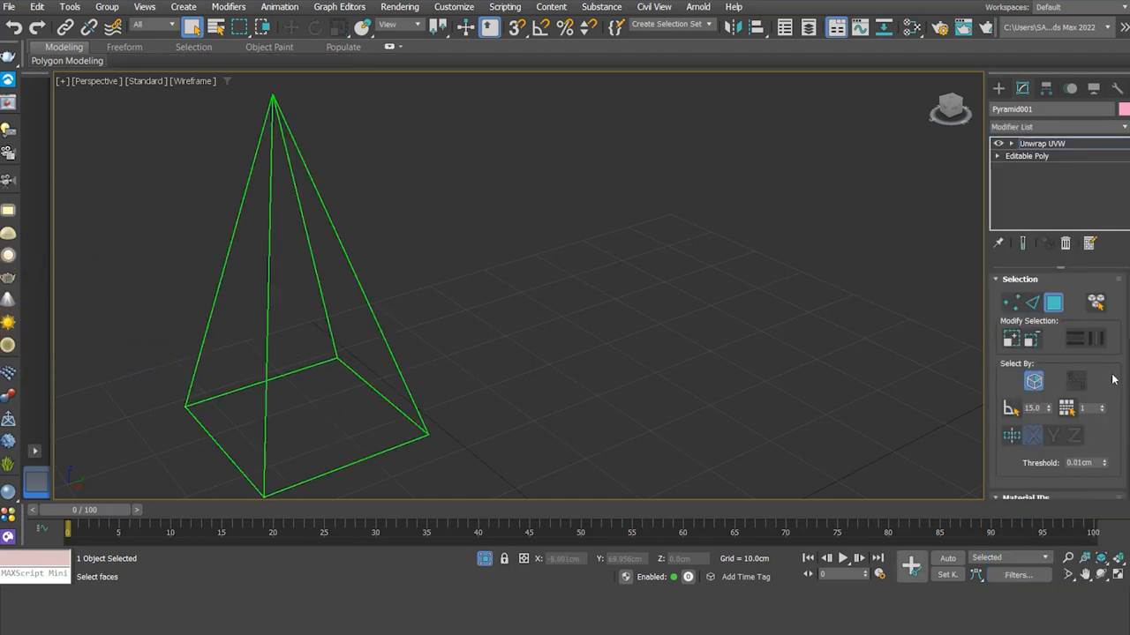
# - Open the UV editor for the pyramid and place its window so the model stays in sight
pyautogui.moveTo(1111, 364); pyautogui.dragTo(1090, 170)
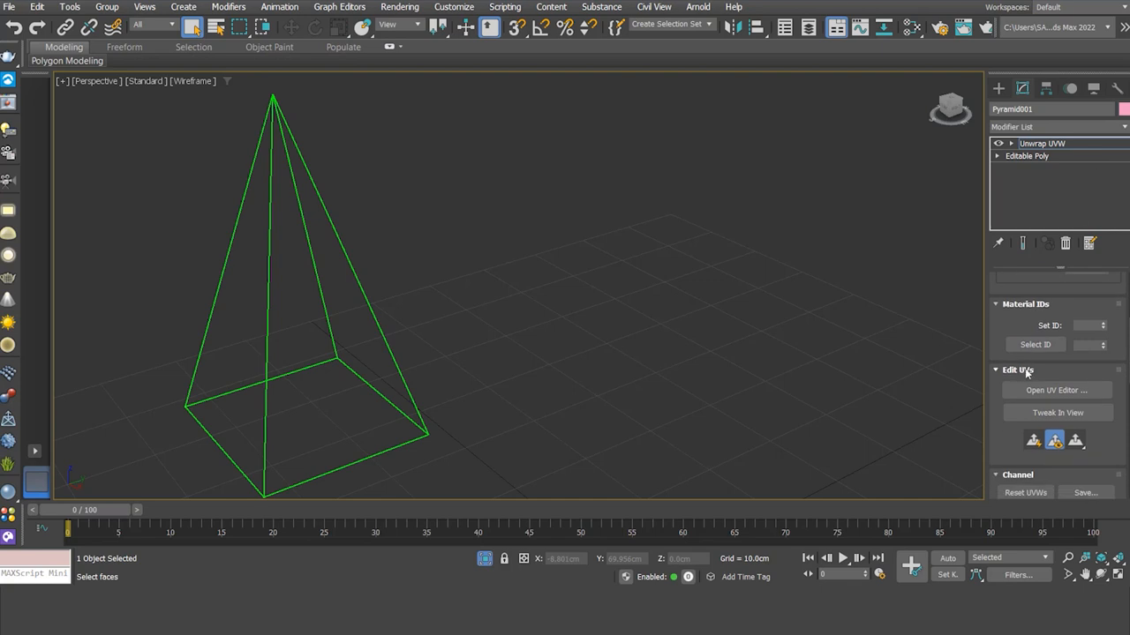
pyautogui.click(1057, 390)
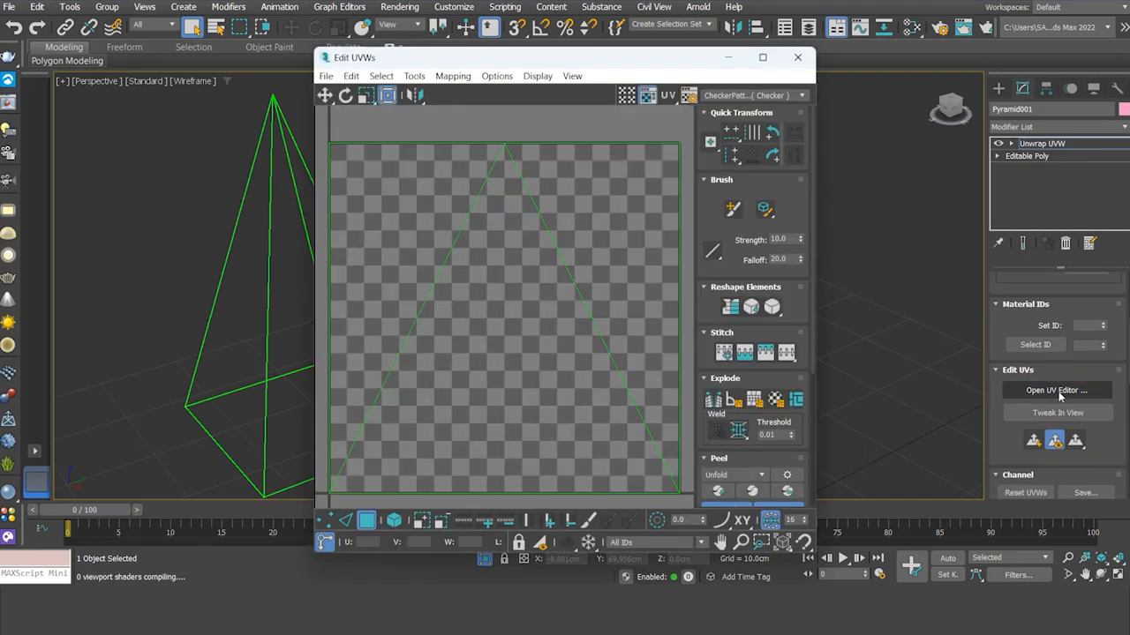
pyautogui.moveTo(519, 65); pyautogui.dragTo(630, 66)
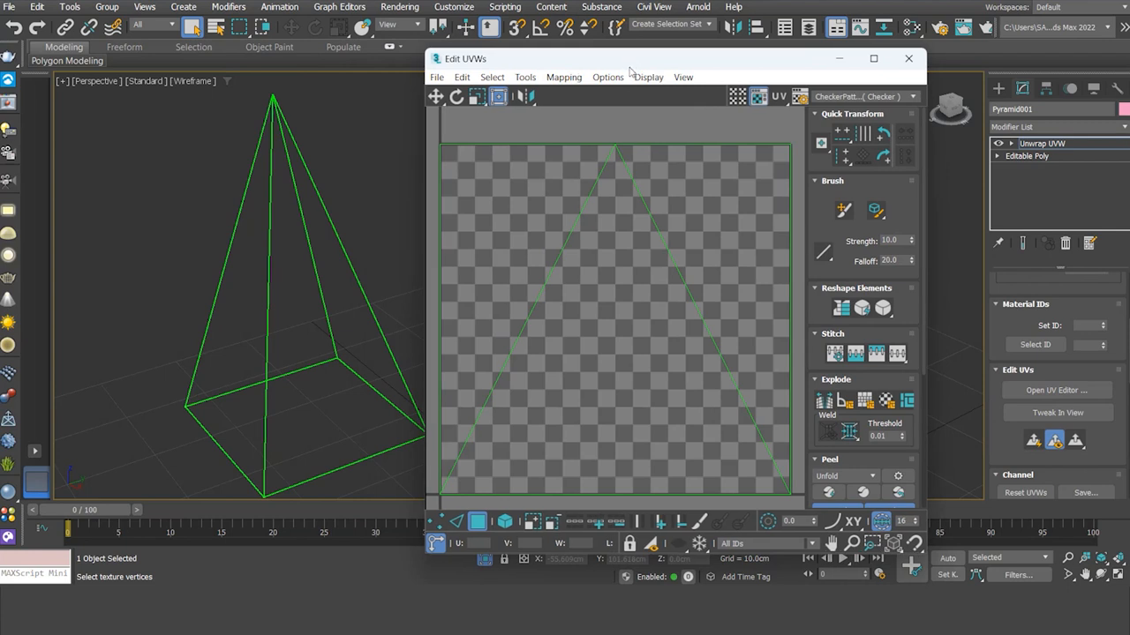
pyautogui.scroll(-3, 615, 295)
pyautogui.scroll(-2, 615, 295)
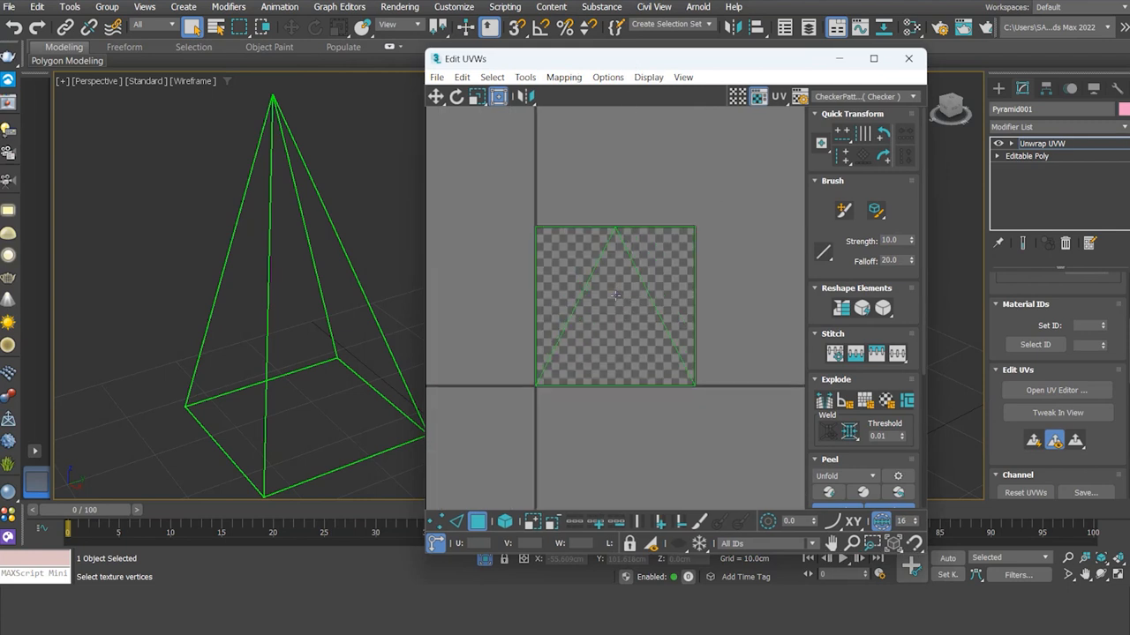
pyautogui.scroll(-1, 615, 295)
pyautogui.moveTo(615, 295); pyautogui.dragTo(616, 325, button='middle')
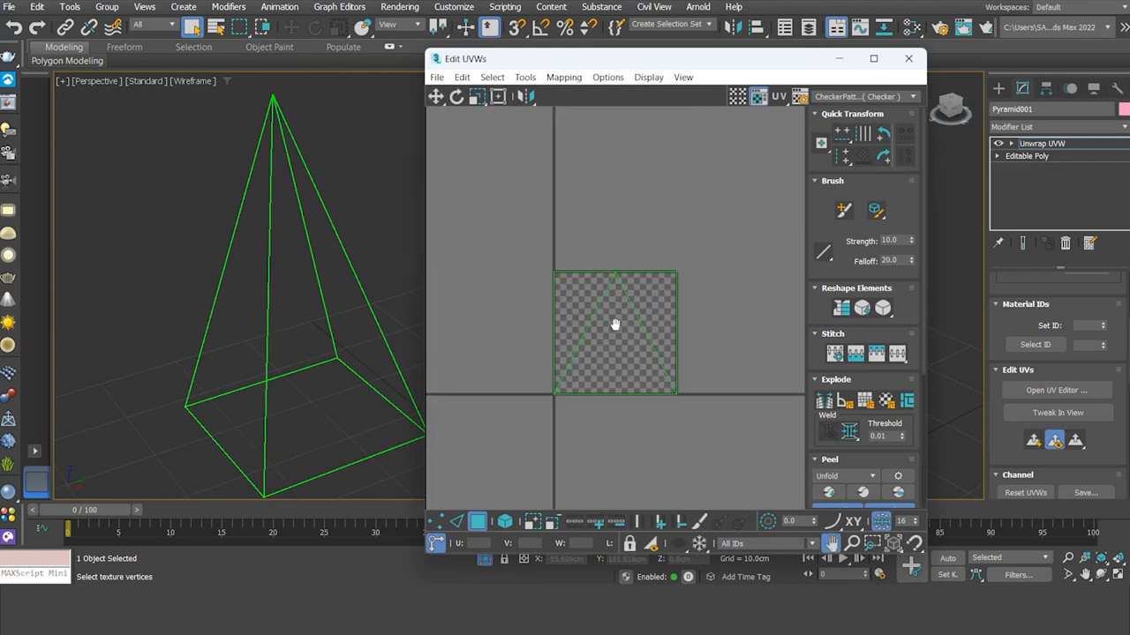
# - Apply Flatten Mapping to the pyramid's UVs with a polygon angle threshold of 45 and spacing of 0.001
pyautogui.click(559, 77)
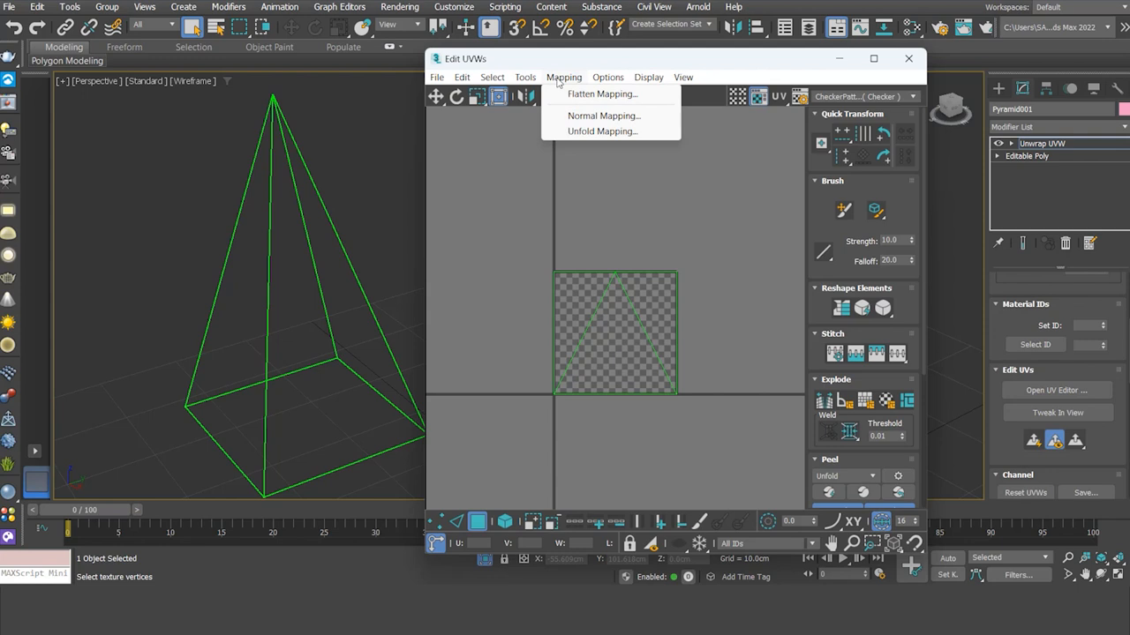
pyautogui.click(588, 95)
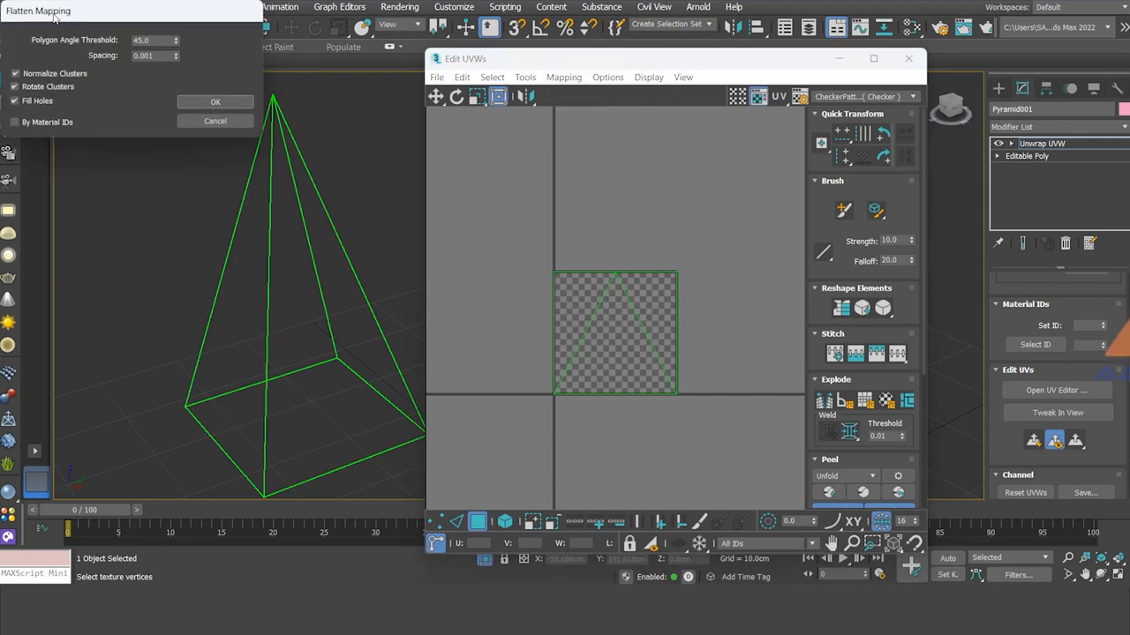
pyautogui.click(216, 102)
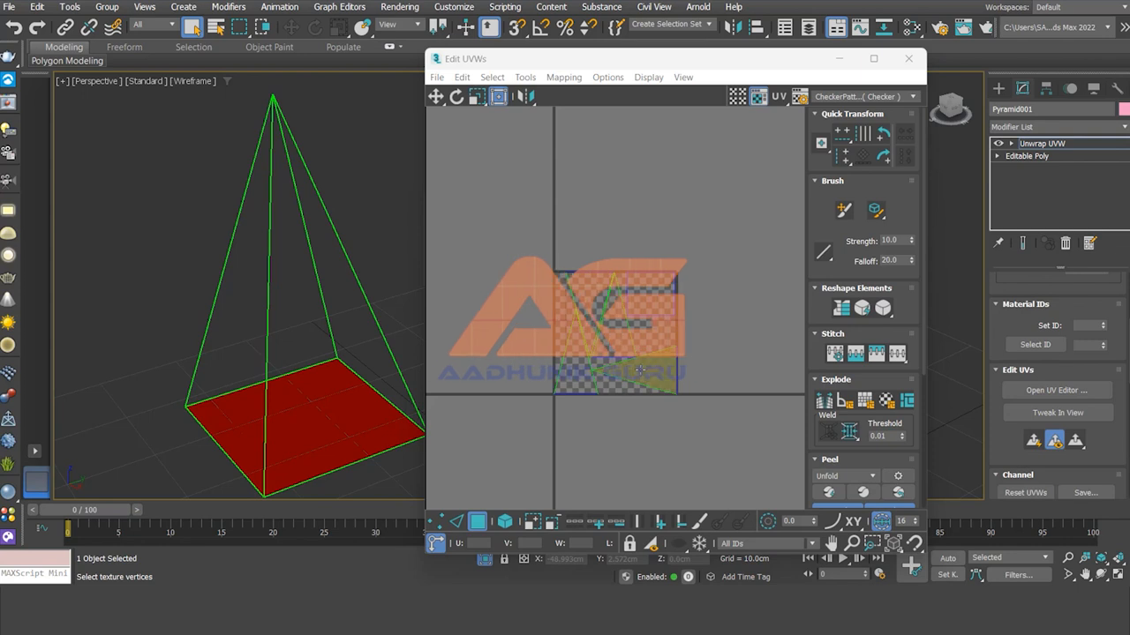
# - Match the flattened square and triangular UV clusters to the pyramid's base and side faces by selecting them in turn
pyautogui.click(651, 300)
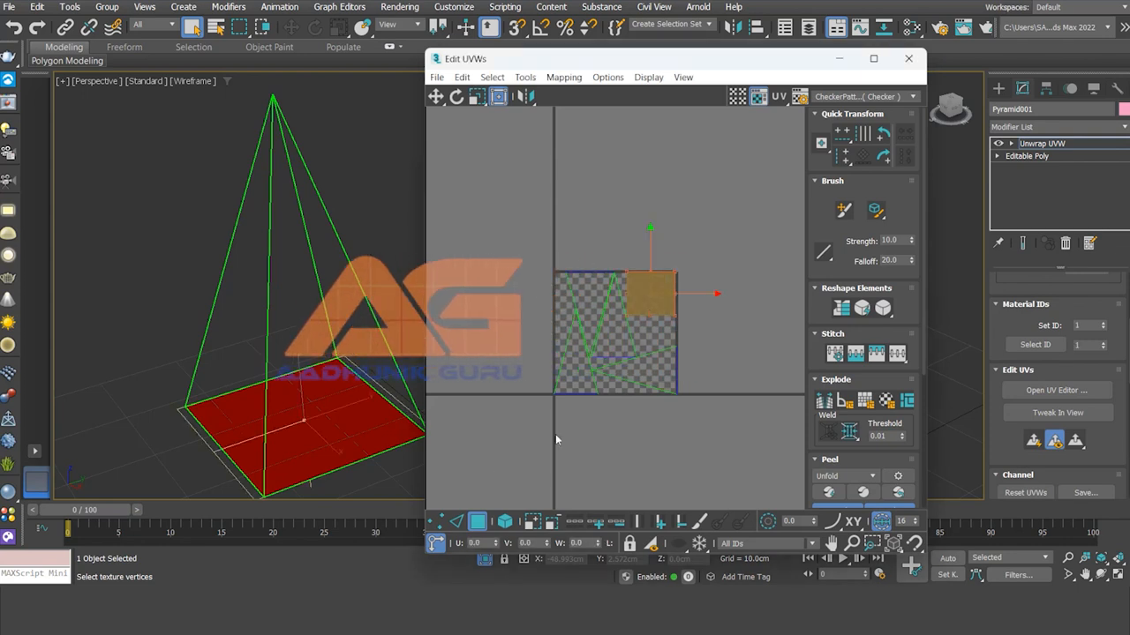
pyautogui.click(645, 366)
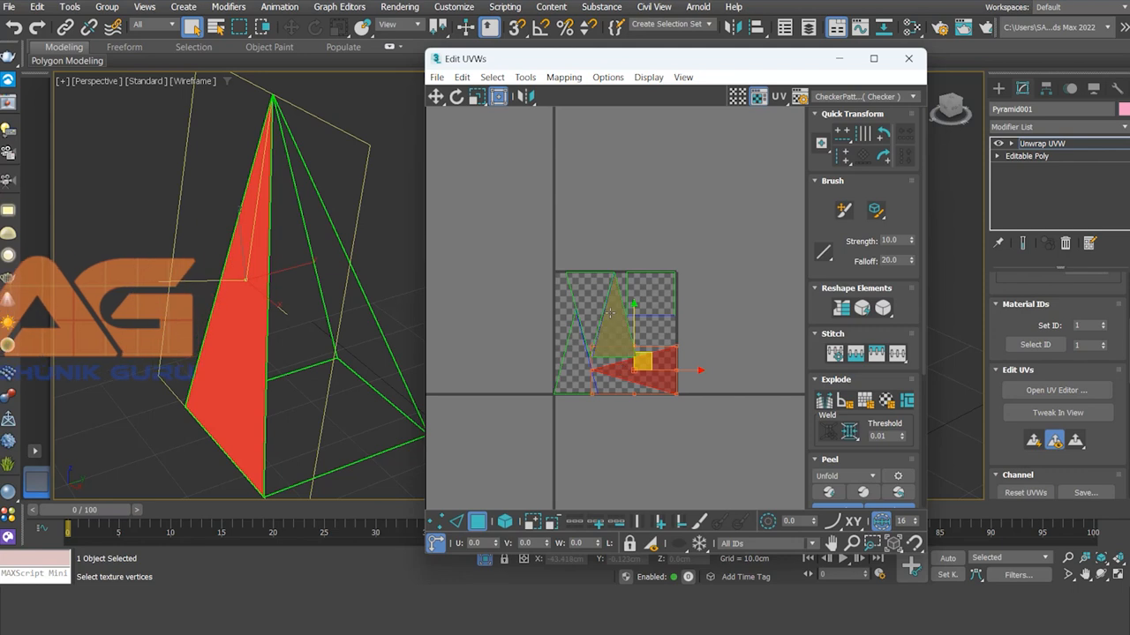
pyautogui.click(660, 311)
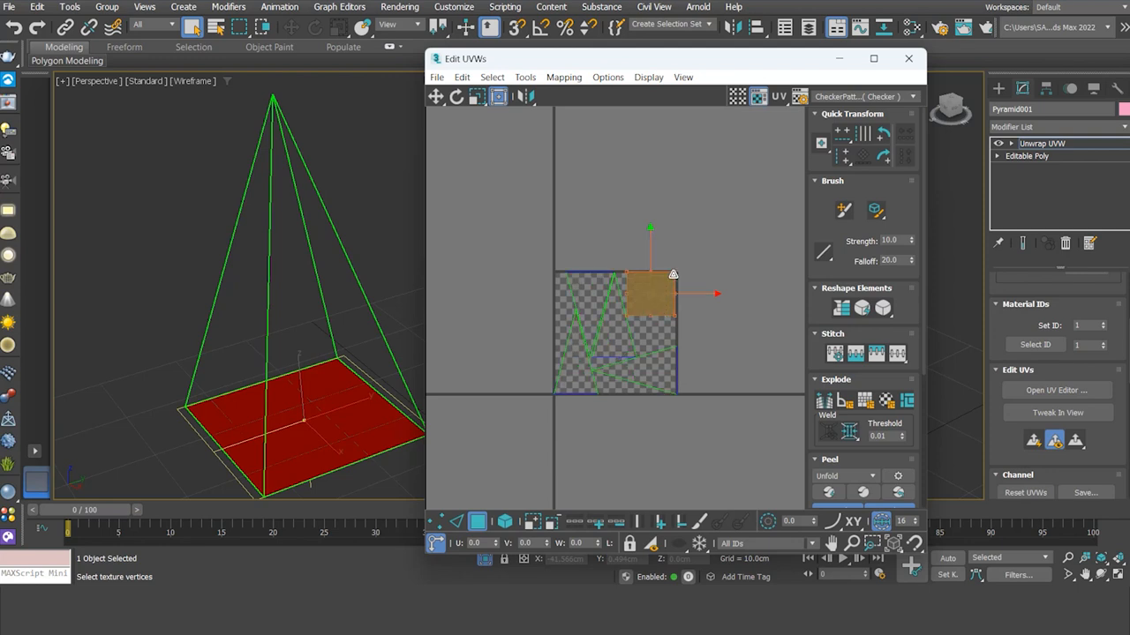
pyautogui.click(650, 334)
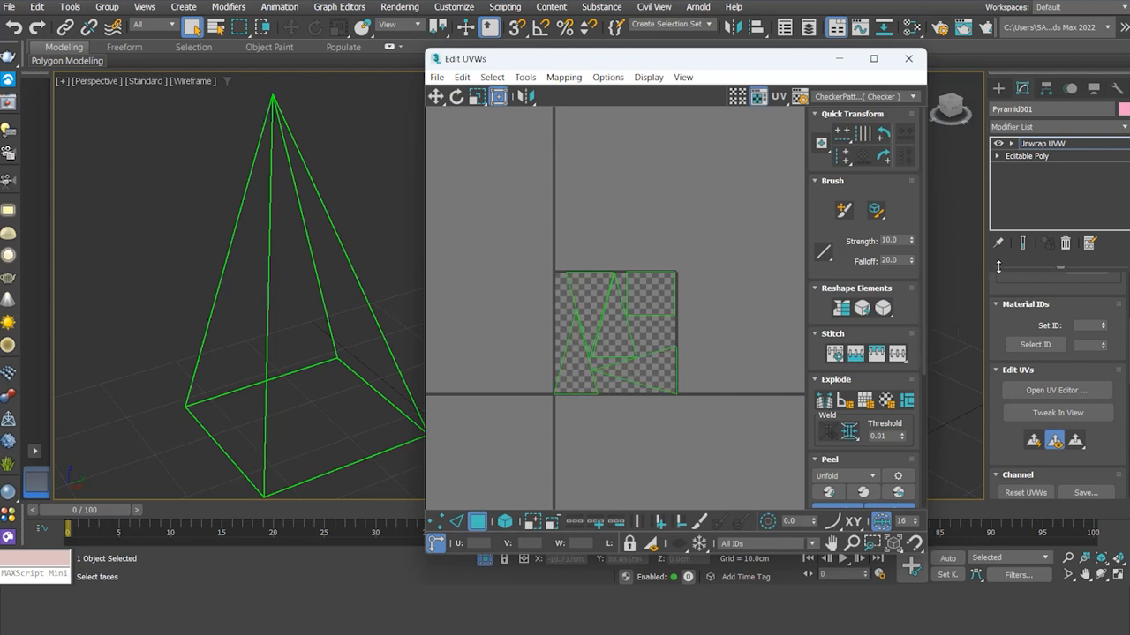
# - Stitch the matching triangular side face to the lower edge of the base square in the UV layout
pyautogui.moveTo(998, 289); pyautogui.dragTo(1046, 441)
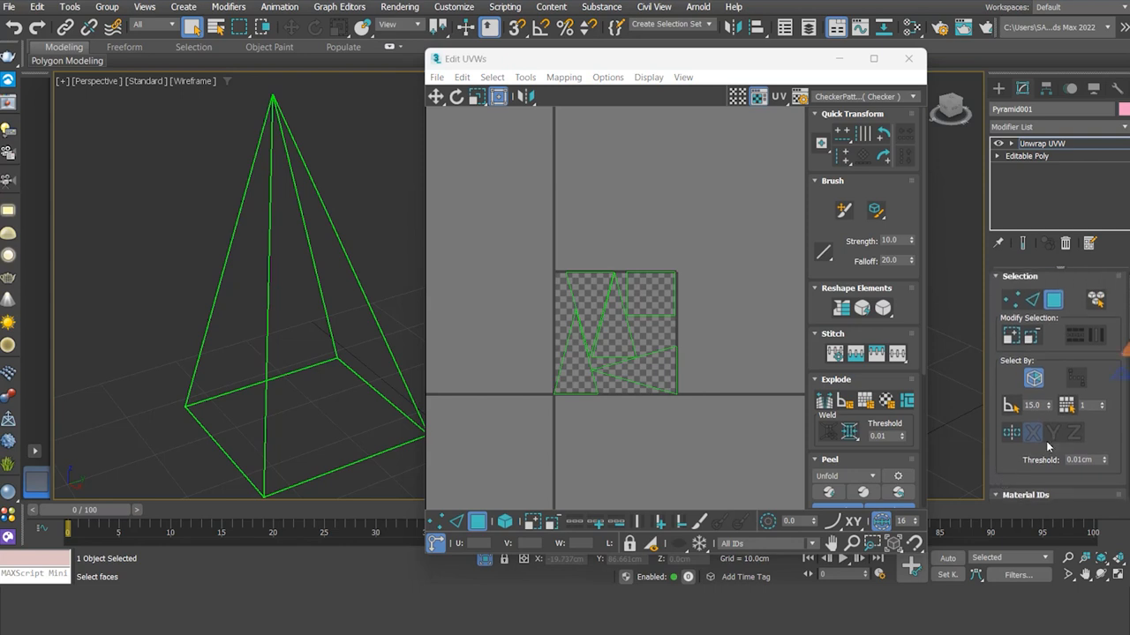
pyautogui.click(1035, 300)
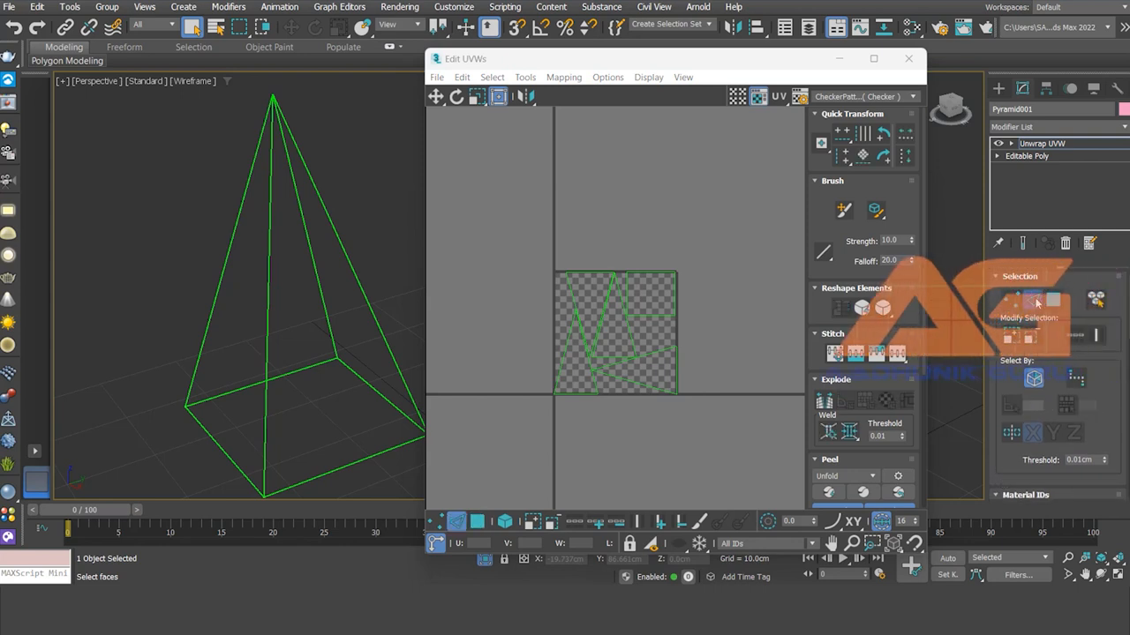
pyautogui.click(650, 315)
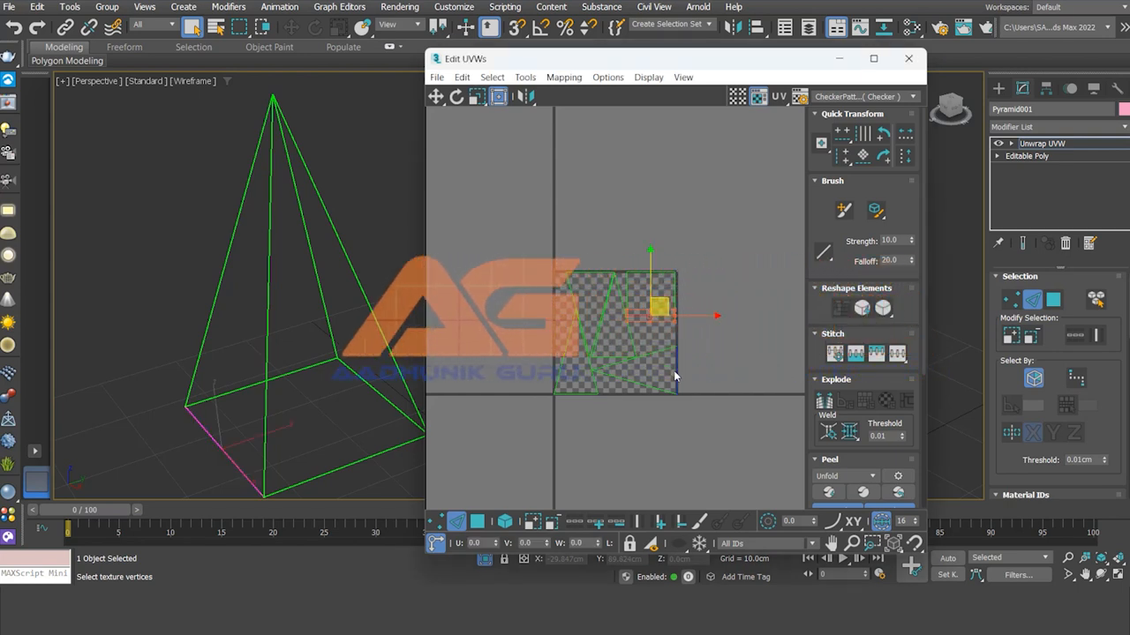
pyautogui.click(897, 353)
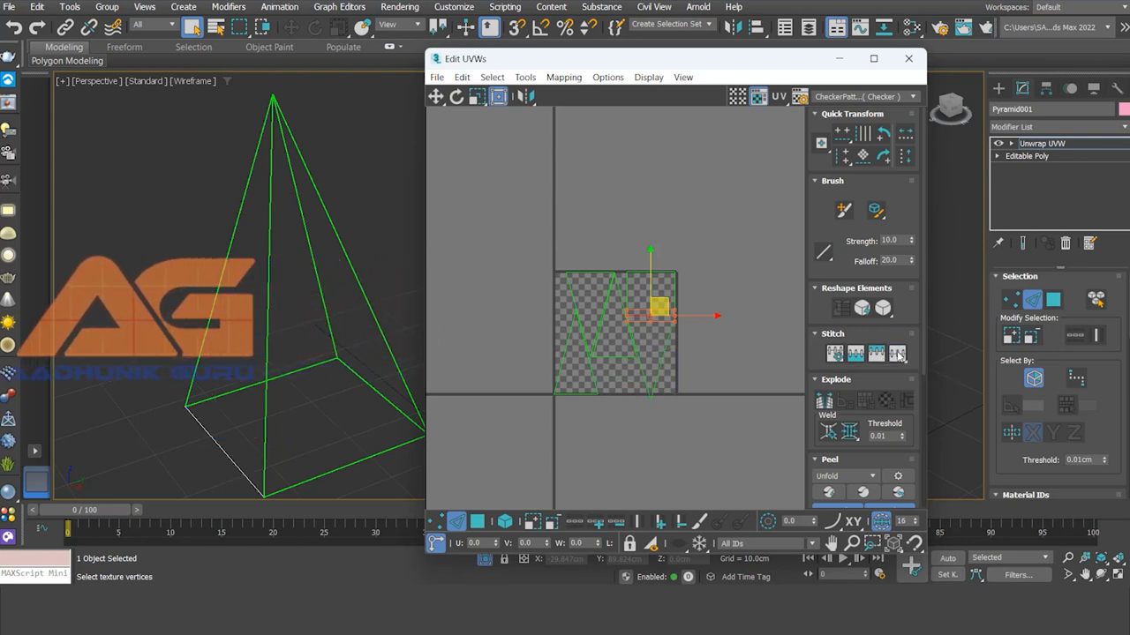
# - Stitch the remaining triangular side faces to the open edges of the base square, forming a four-pointed star
pyautogui.click(674, 294)
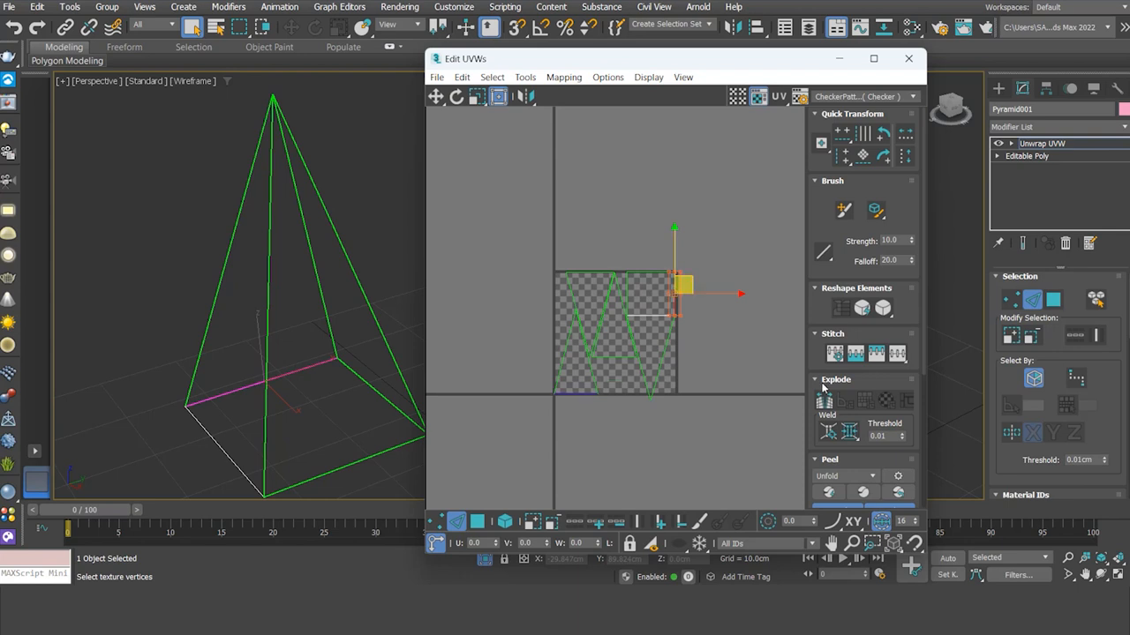
pyautogui.click(896, 353)
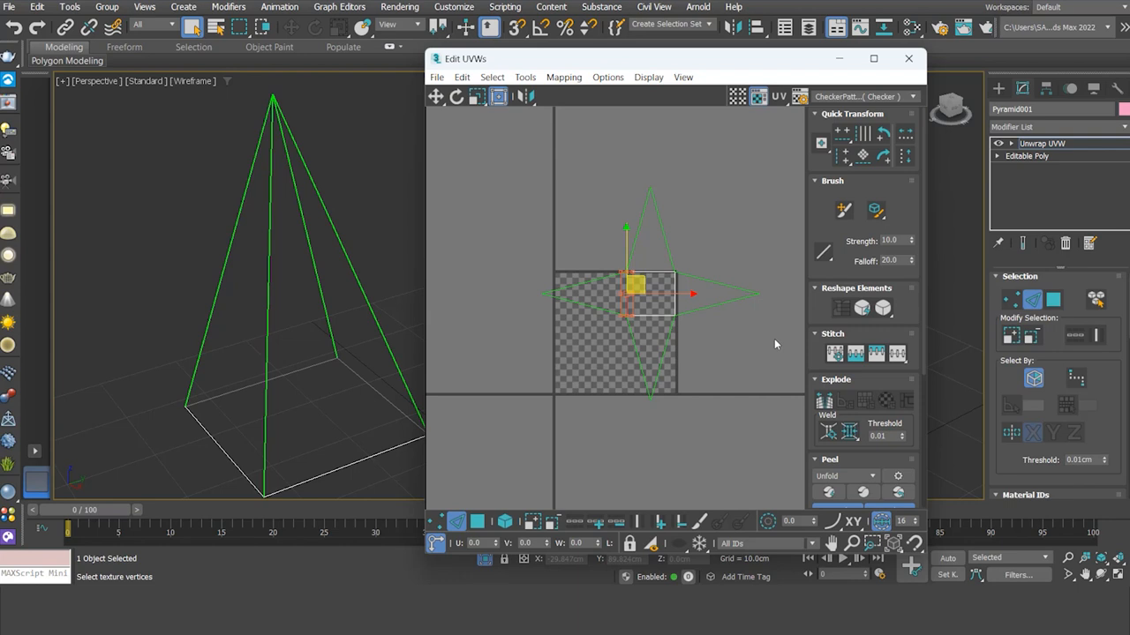
# - Select all faces of the stitched UV star and try moving, rotating and scaling it as one piece
pyautogui.click(1054, 301)
pyautogui.moveTo(727, 190); pyautogui.dragTo(599, 355)
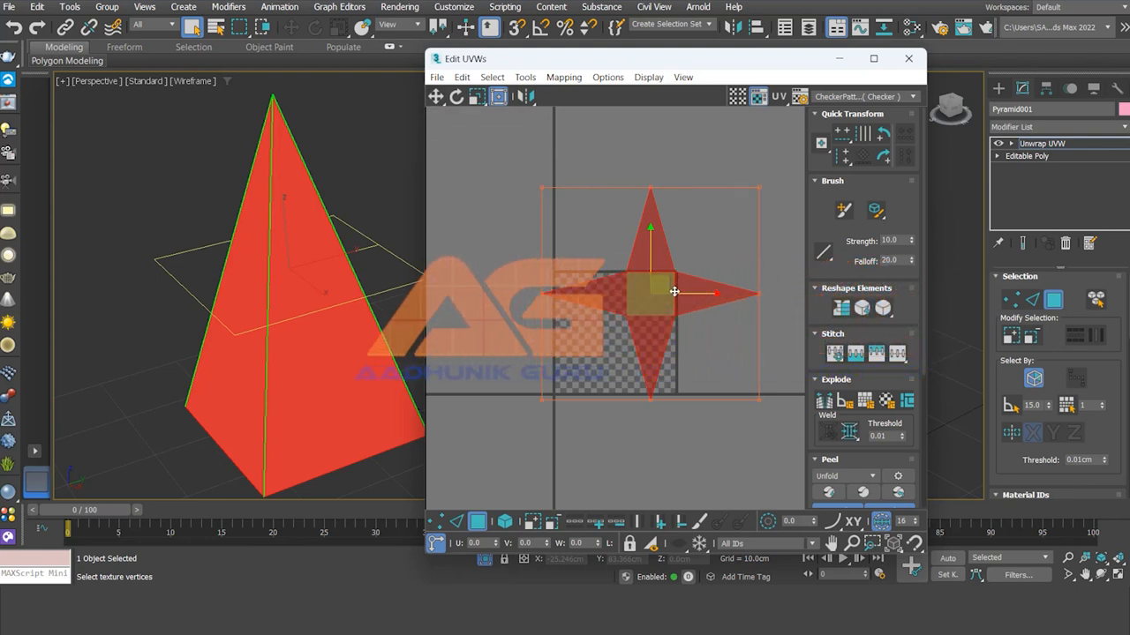
pyautogui.moveTo(668, 277)
pyautogui.mouseDown()
pyautogui.moveTo(647, 292)
pyautogui.moveTo(658, 281)
pyautogui.mouseUp()
pyautogui.click(457, 97)
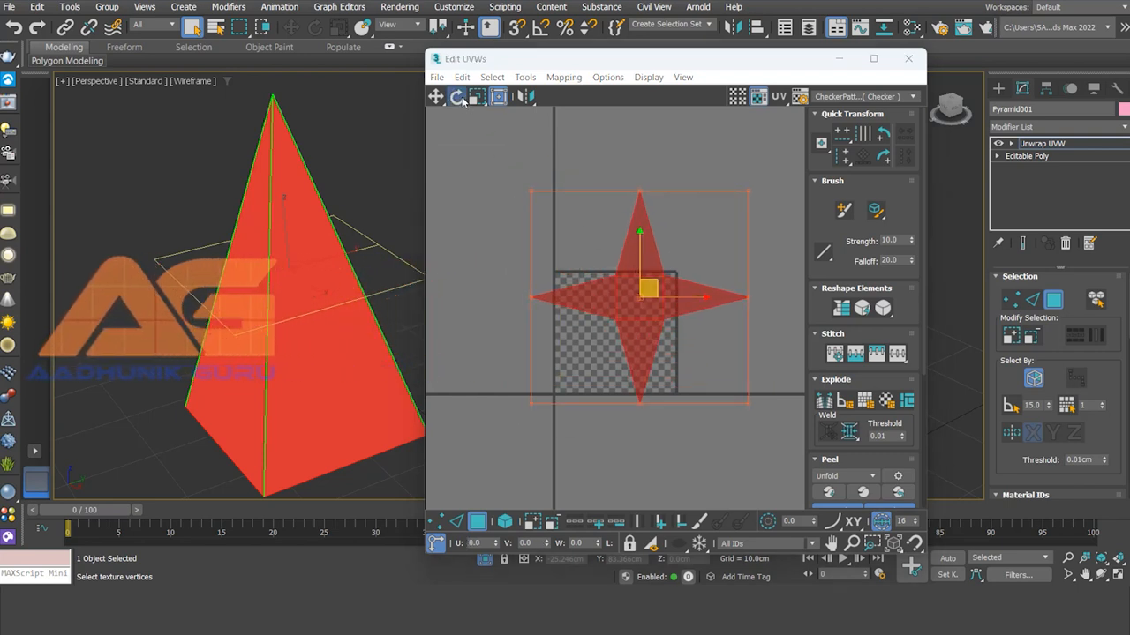
pyautogui.moveTo(698, 302)
pyautogui.mouseDown()
pyautogui.moveTo(689, 323)
pyautogui.moveTo(684, 300)
pyautogui.moveTo(707, 316)
pyautogui.mouseUp()
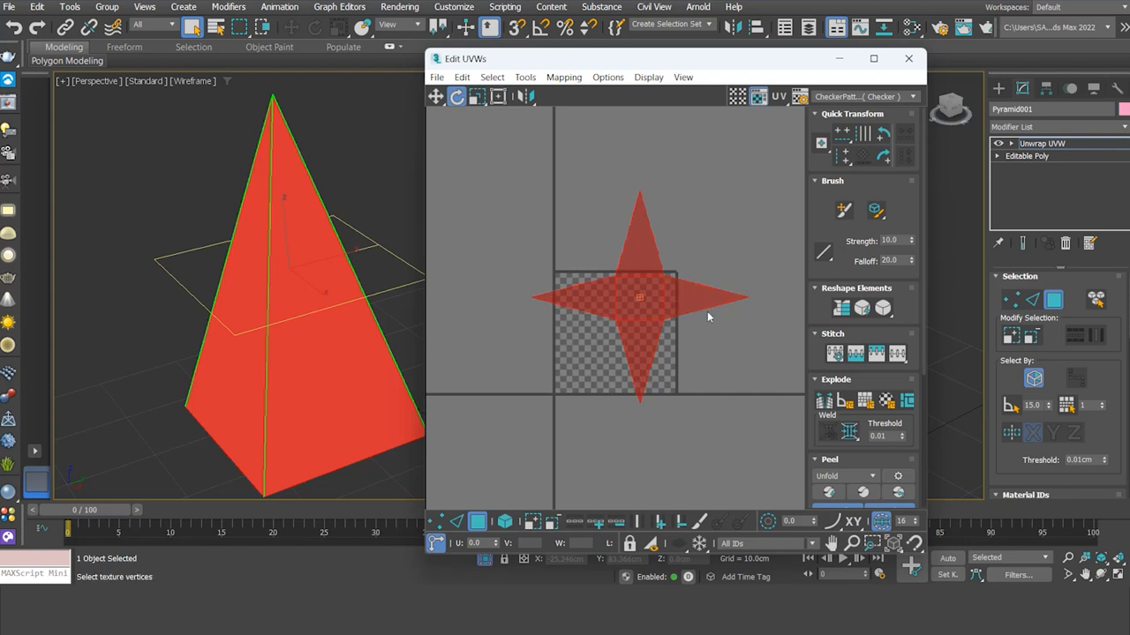
pyautogui.click(476, 96)
pyautogui.moveTo(643, 297)
pyautogui.mouseDown()
pyautogui.moveTo(664, 278)
pyautogui.moveTo(648, 305)
pyautogui.mouseUp()
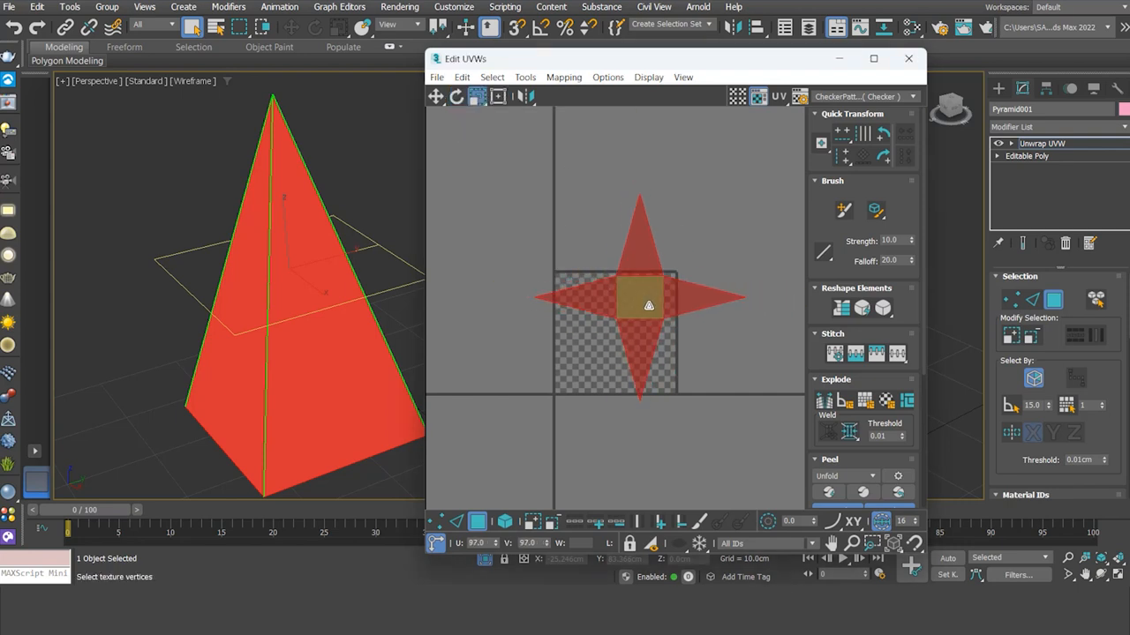
# - Pack the whole UV star so it fits inside the texture square, and clear the face selection
pyautogui.moveTo(811, 344); pyautogui.dragTo(810, 169)
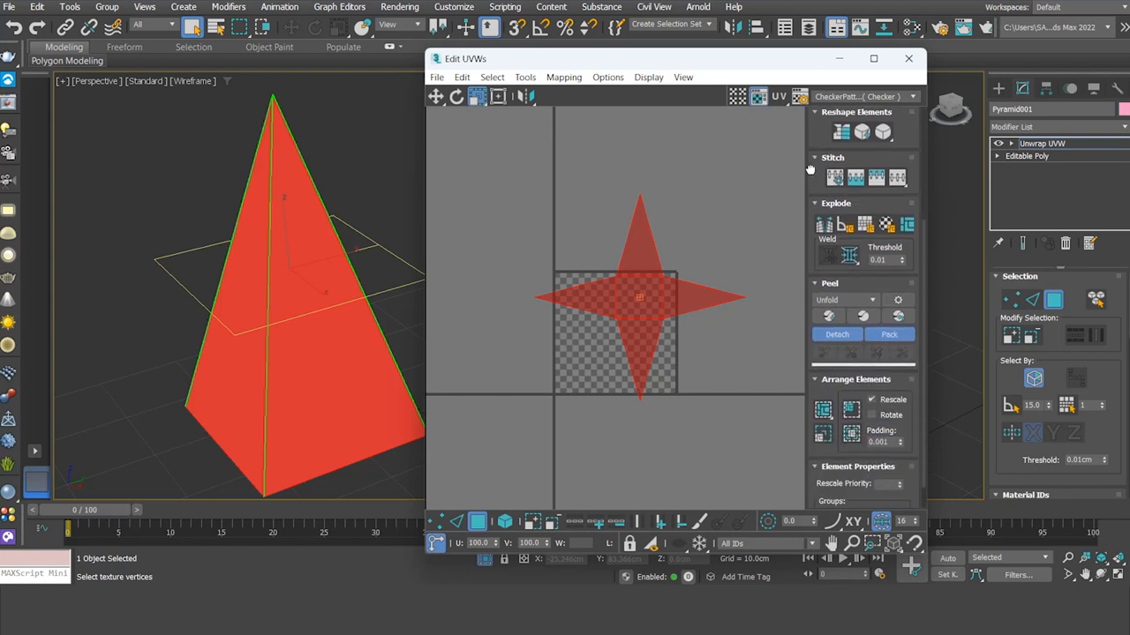
pyautogui.click(822, 411)
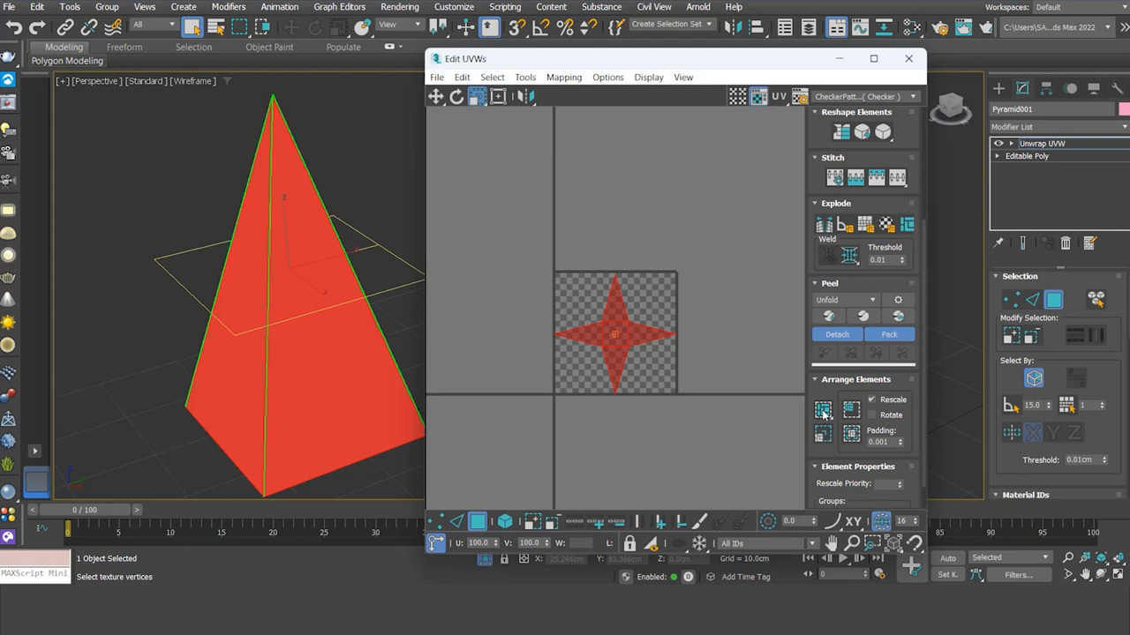
pyautogui.scroll(6, 609, 336)
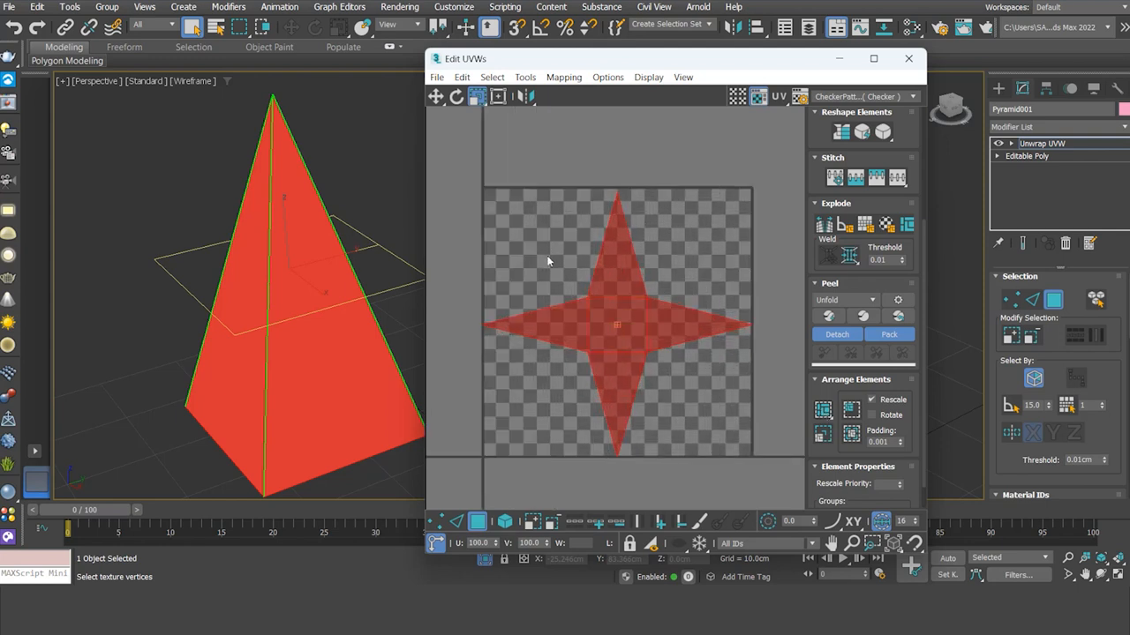
pyautogui.click(540, 151)
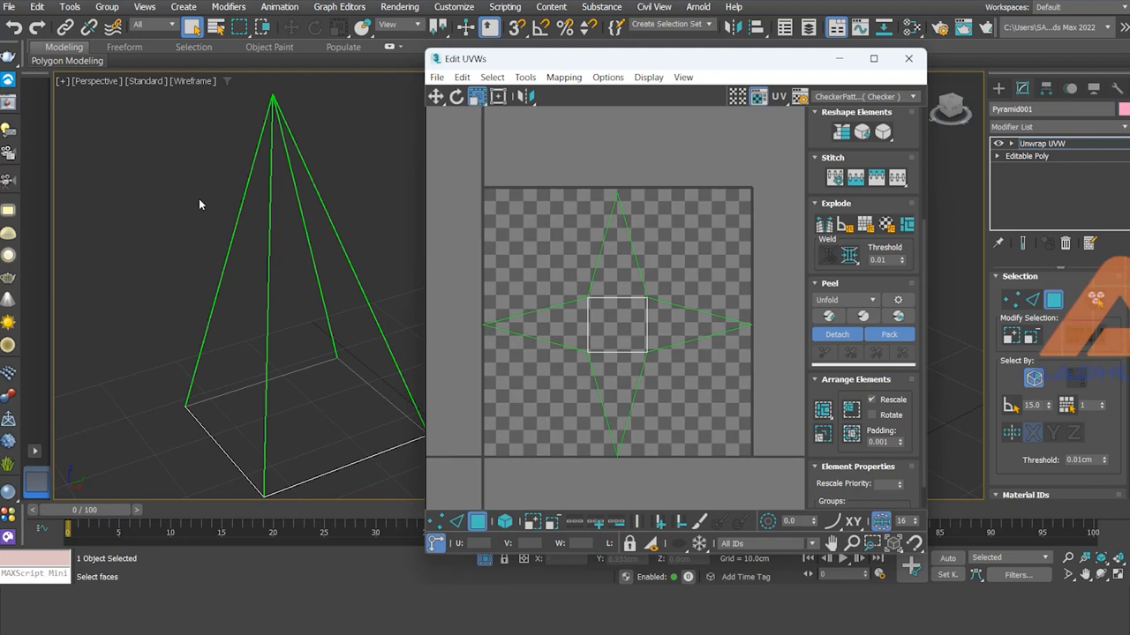
# - Switch the viewport to shaded display and select the triangular UV faces in turn to match them to the pyramid's sides
pyautogui.press('F3')
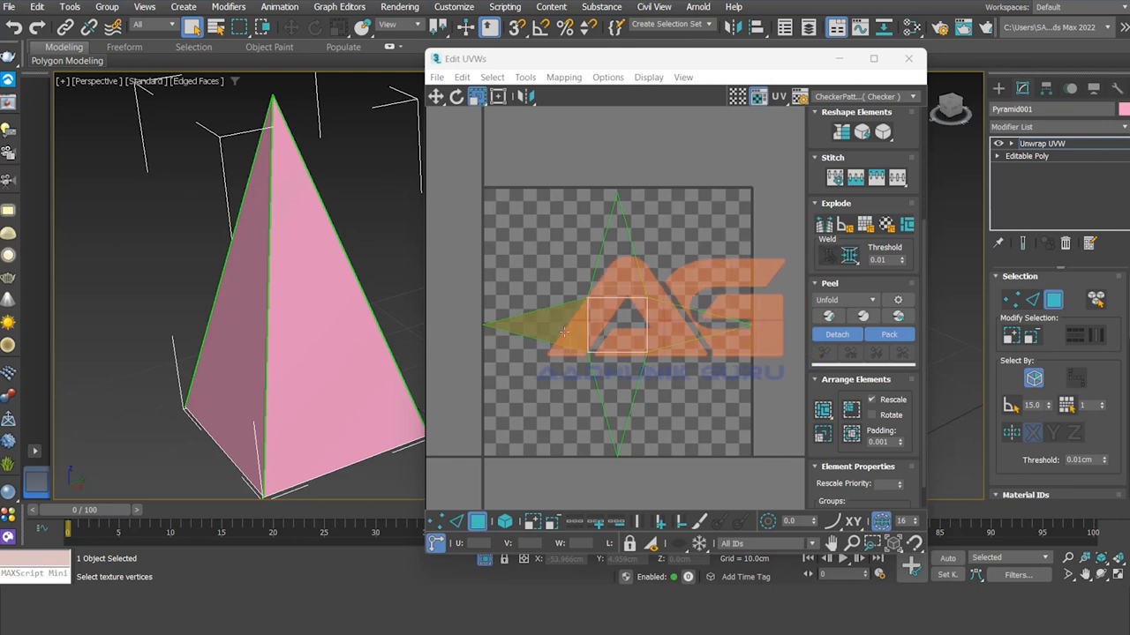
pyautogui.click(564, 332)
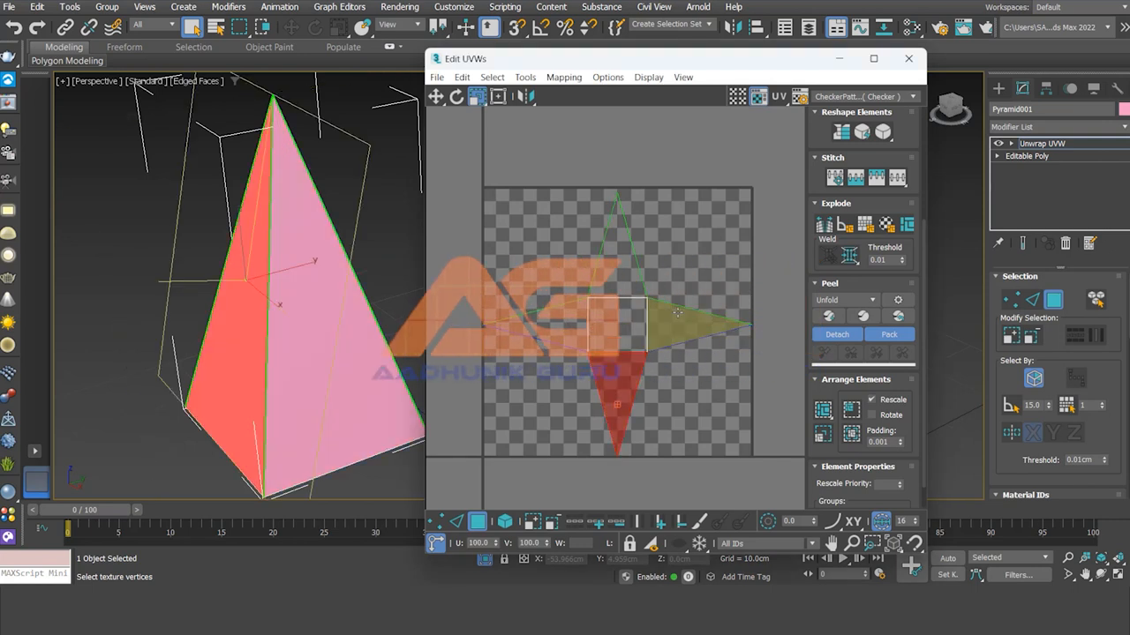
pyautogui.click(676, 322)
pyautogui.click(613, 236)
pyautogui.click(562, 312)
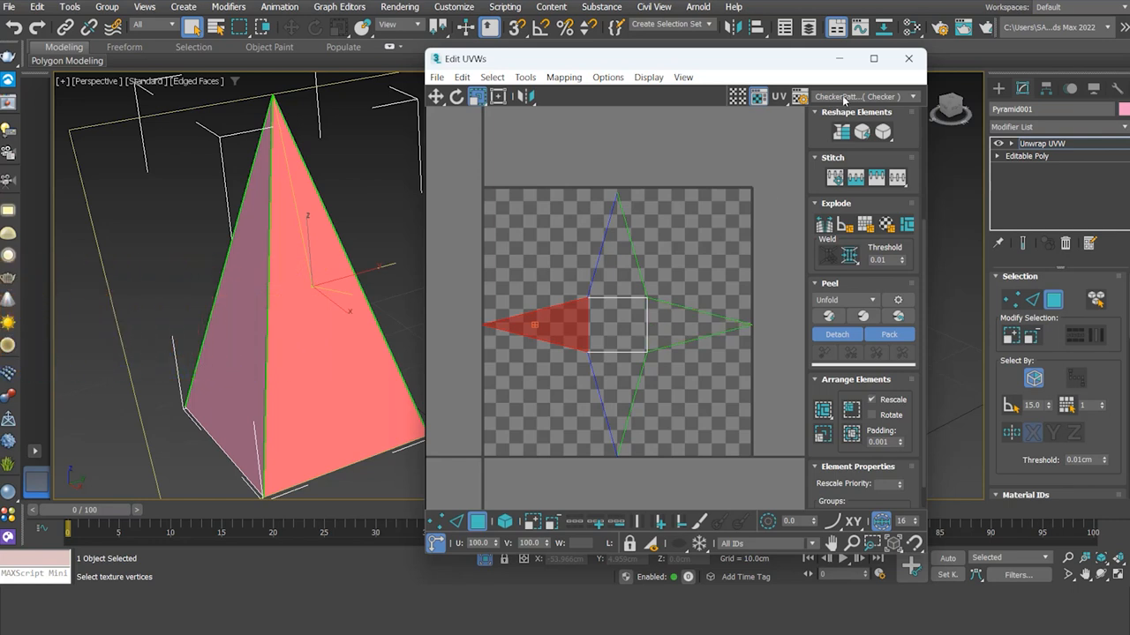
# - Preview the UV_Checker.png texture on the pyramid, switch the display to CheckerPattern, and clear the face selection
pyautogui.click(914, 96)
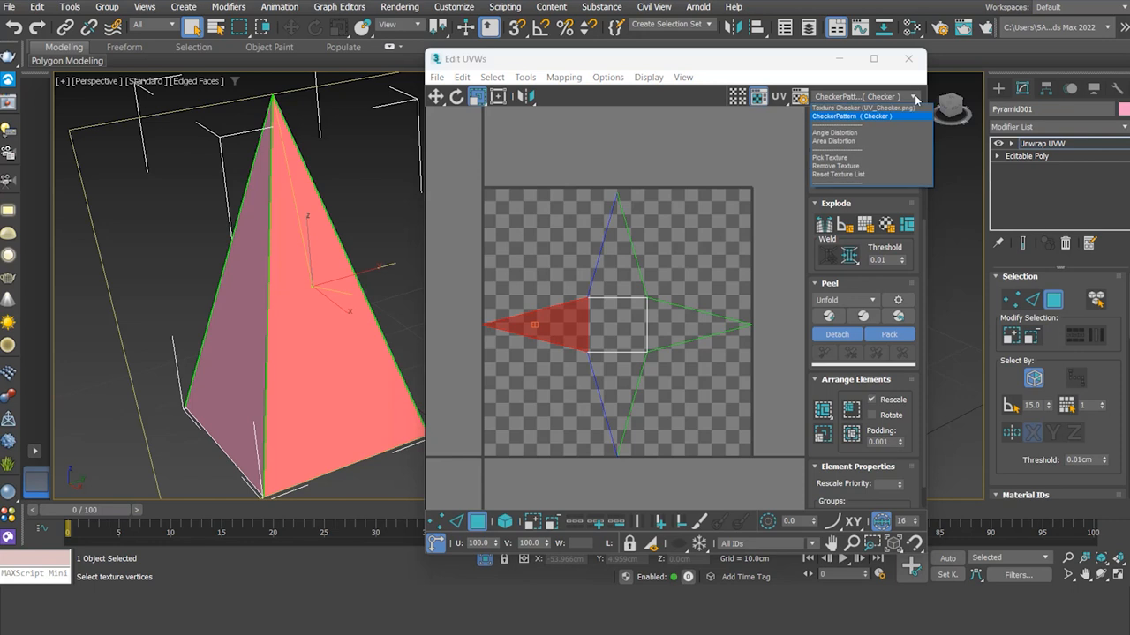
pyautogui.click(833, 108)
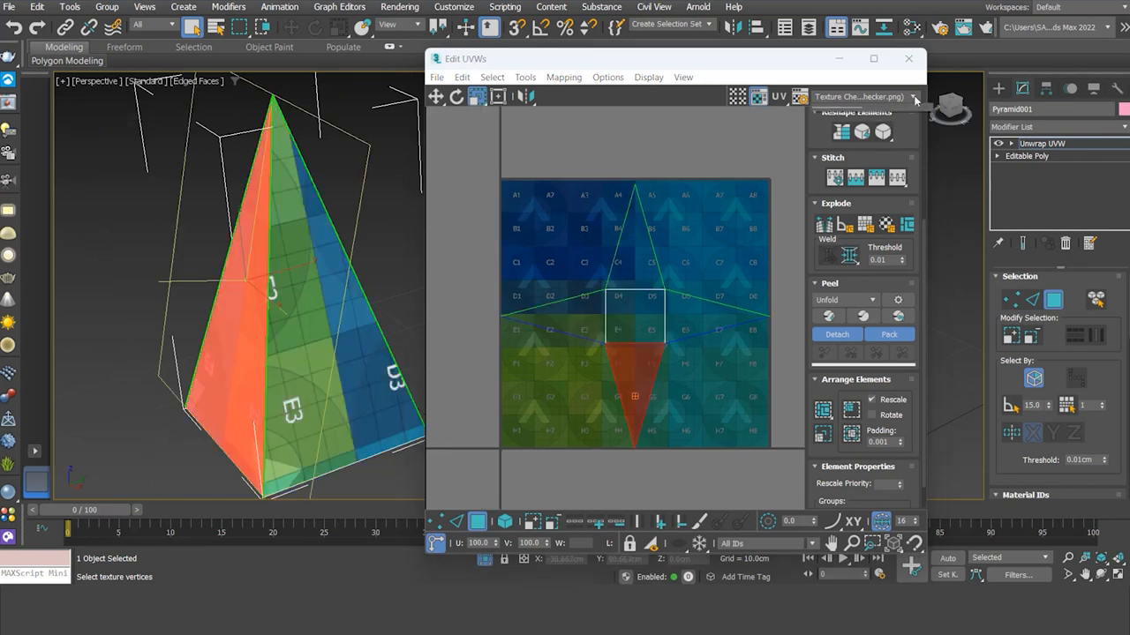
pyautogui.click(913, 97)
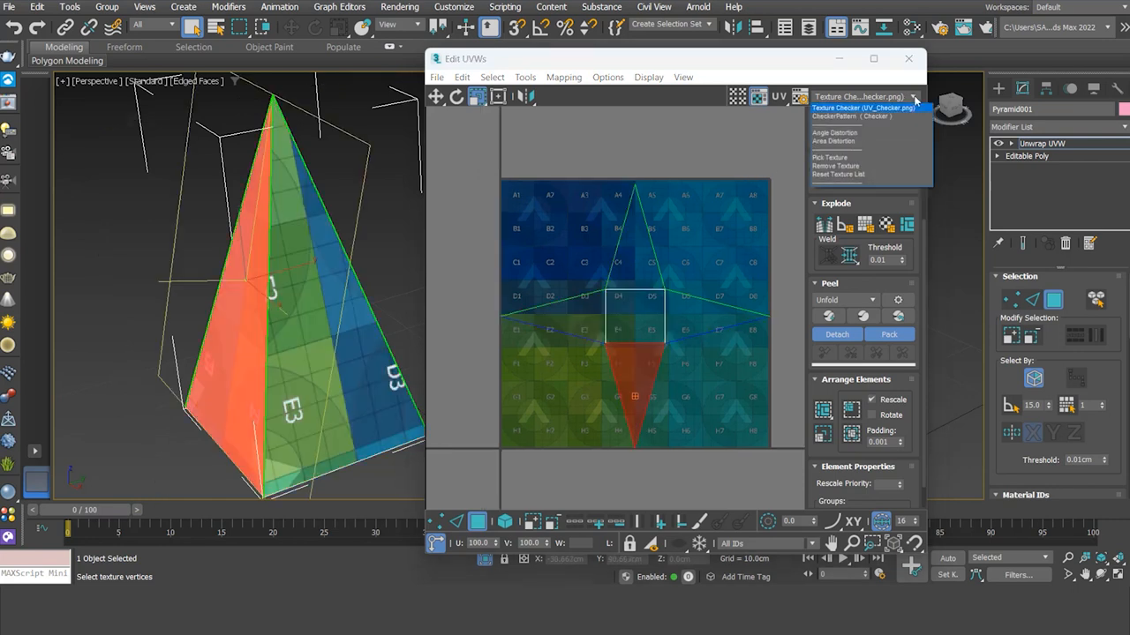
pyautogui.click(839, 116)
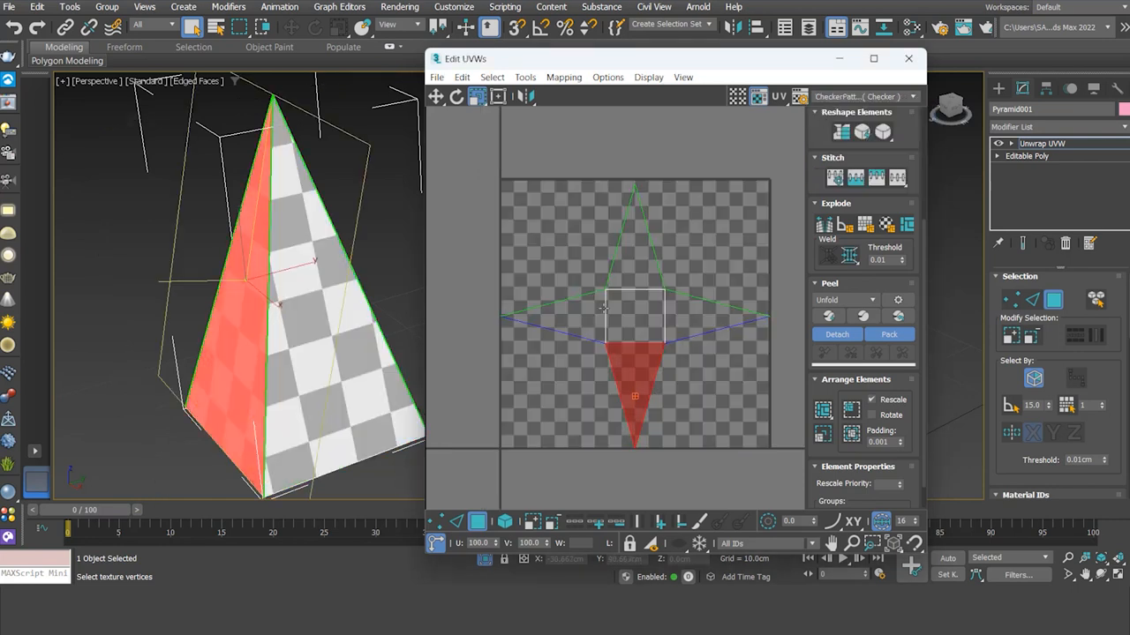
pyautogui.click(719, 411)
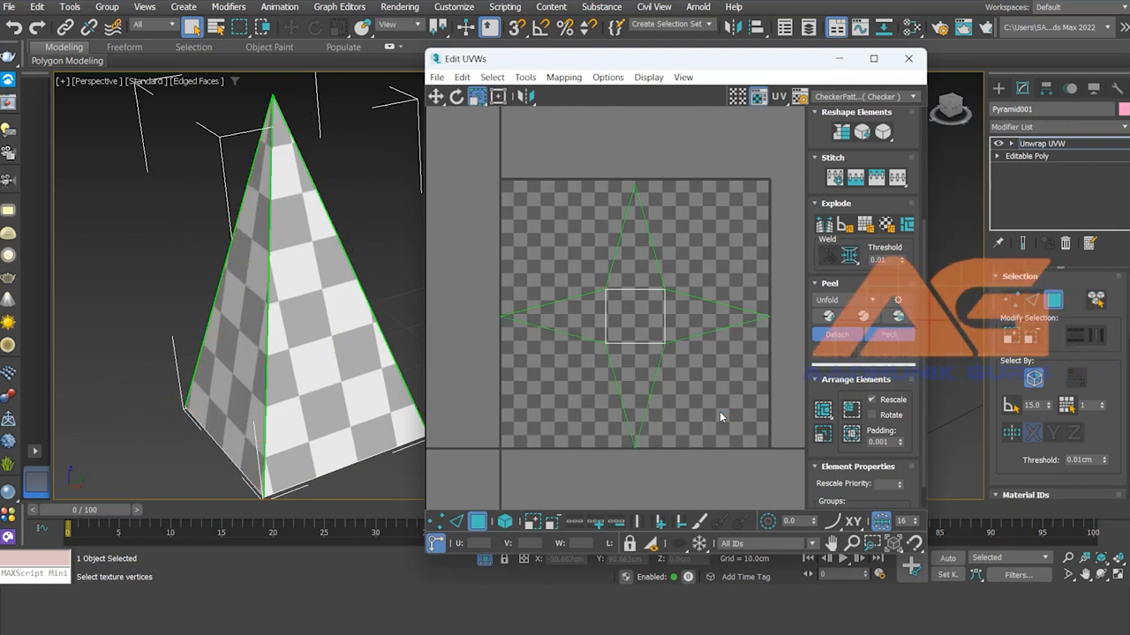
# - Render the pyramid's UVW template at 1024 by 1024 pixels with the default edge settings
pyautogui.click(525, 78)
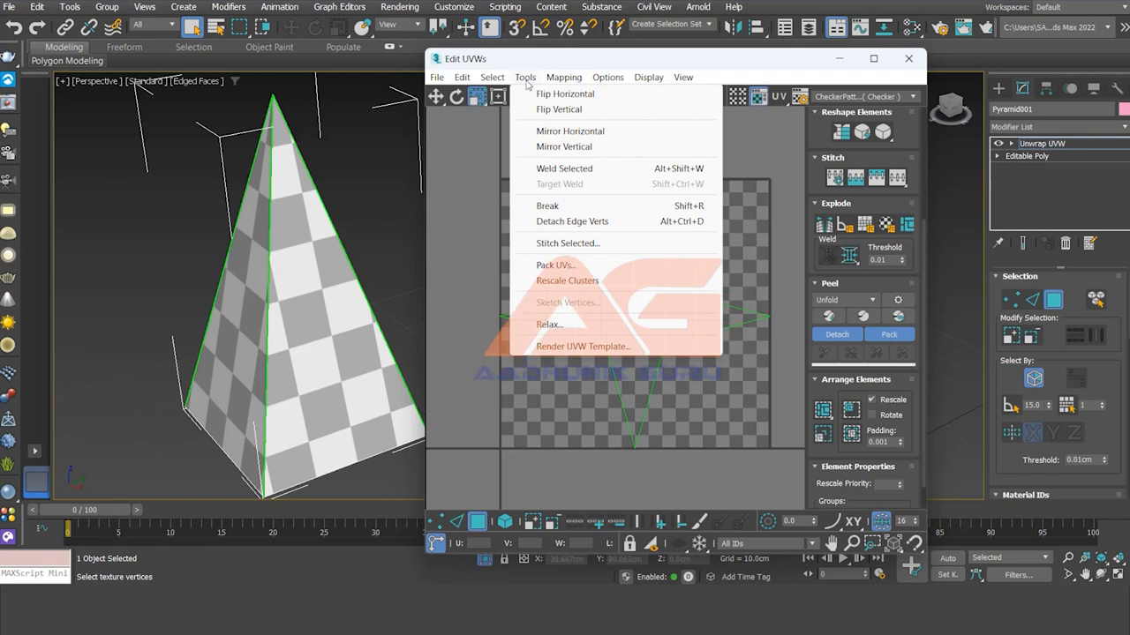
pyautogui.click(563, 347)
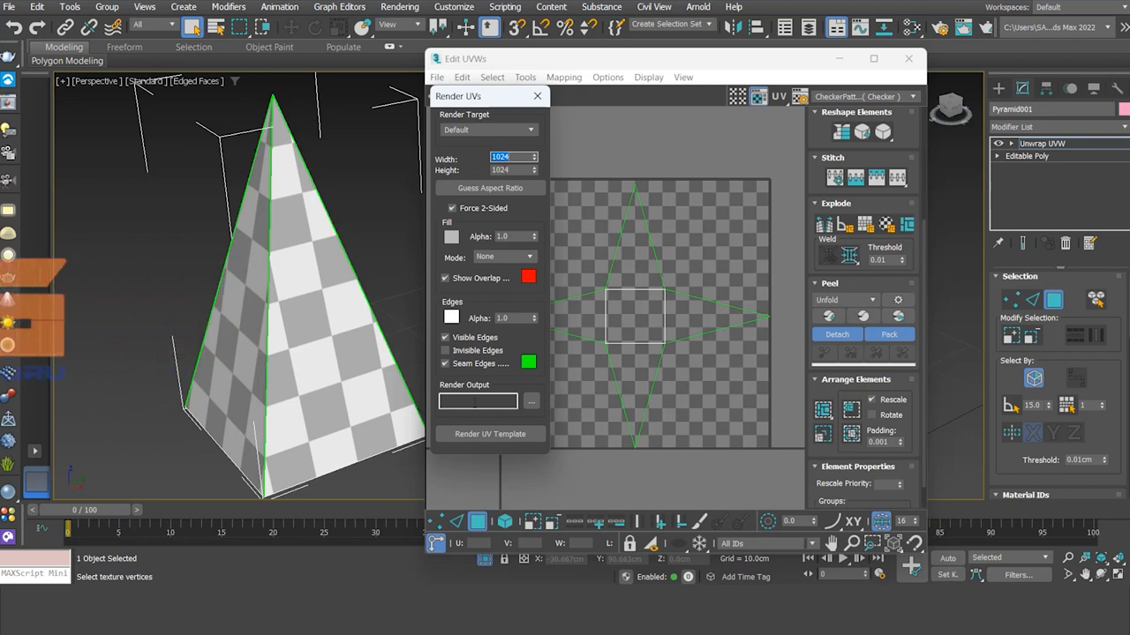
pyautogui.click(487, 435)
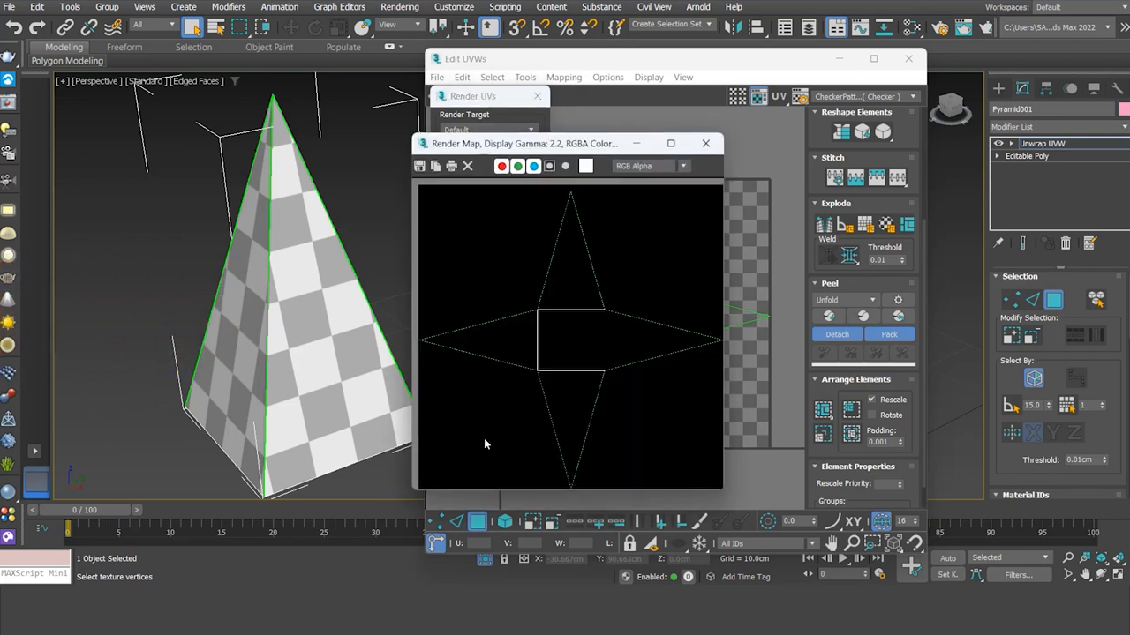
# - Save the rendered UV template to the Desktop as a JPEG named Pyramid at quality 100, and close the UV editor
pyautogui.click(420, 167)
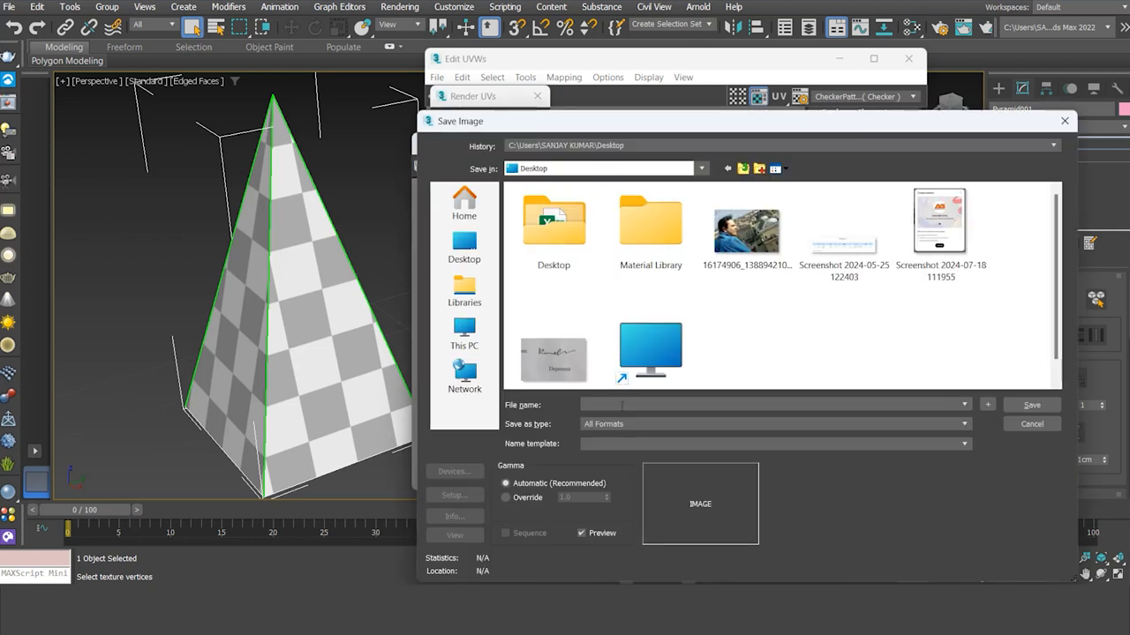
pyautogui.click(883, 423)
pyautogui.click(666, 457)
pyautogui.click(1029, 405)
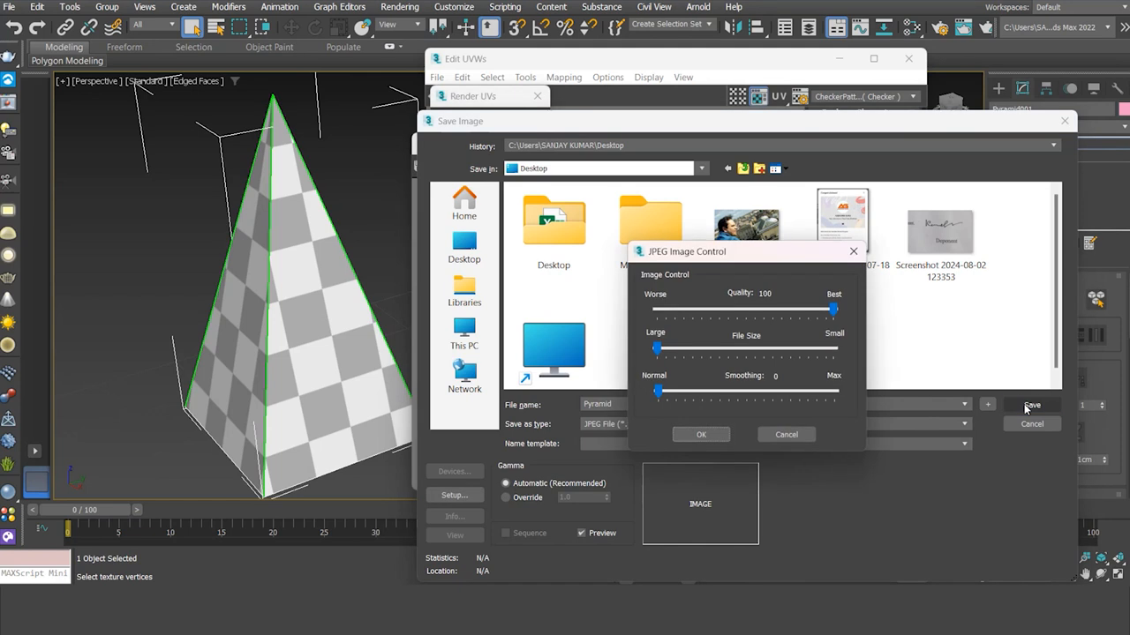
pyautogui.click(700, 435)
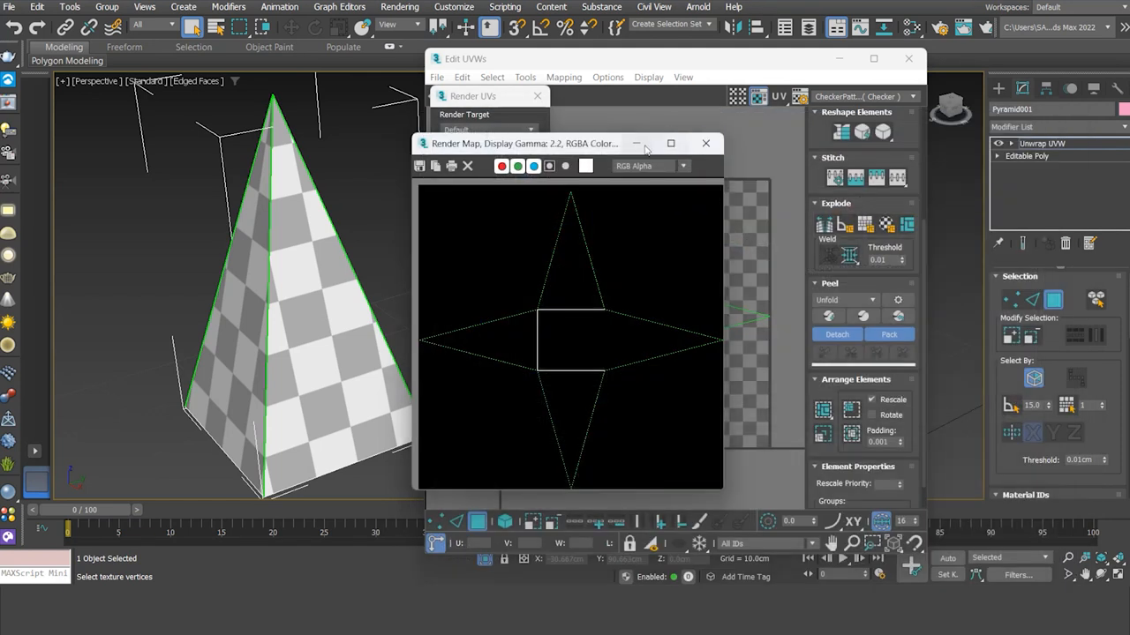
pyautogui.click(706, 145)
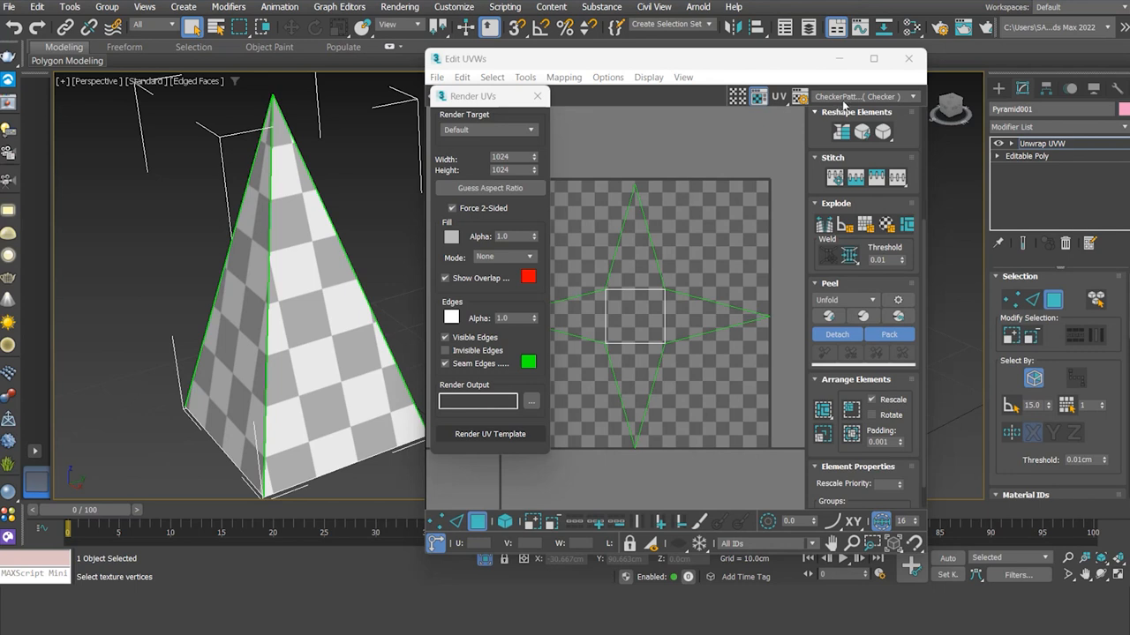
pyautogui.click(908, 59)
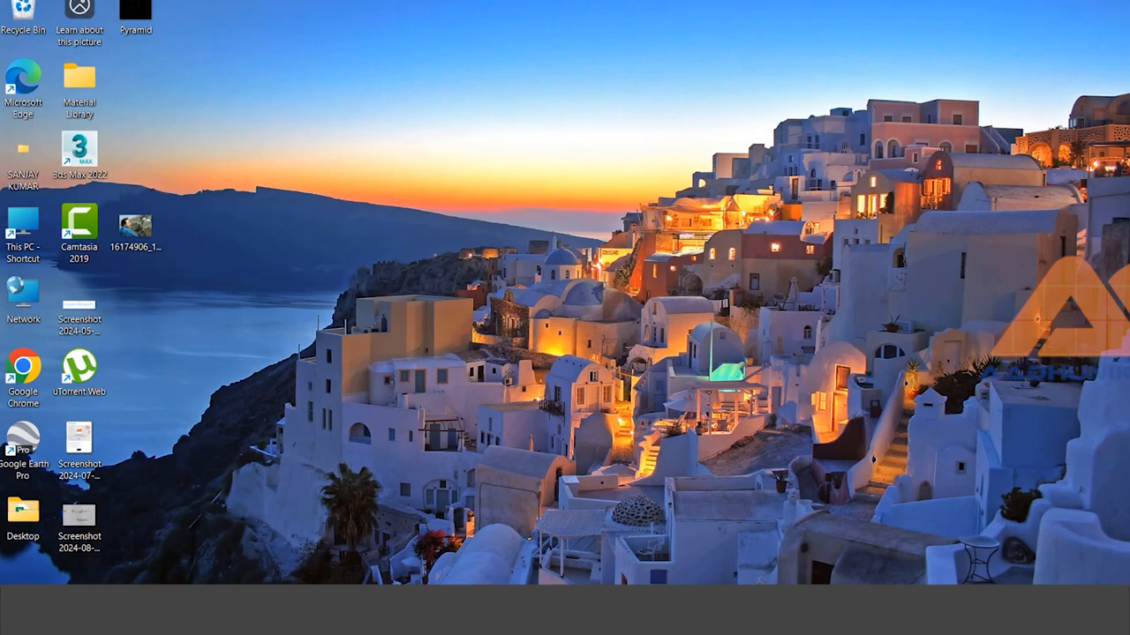
# - Open the saved Pyramid image from the desktop in Photoshop and bring its document to the front
pyautogui.rightClick(137, 19)
pyautogui.moveTo(181, 88)
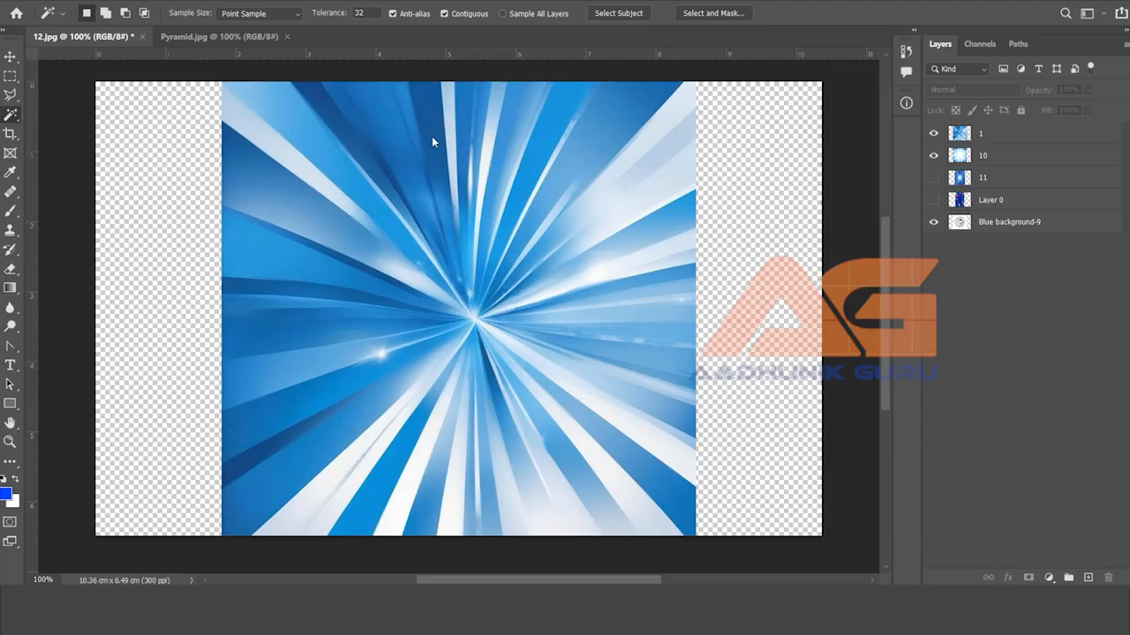
pyautogui.click(219, 36)
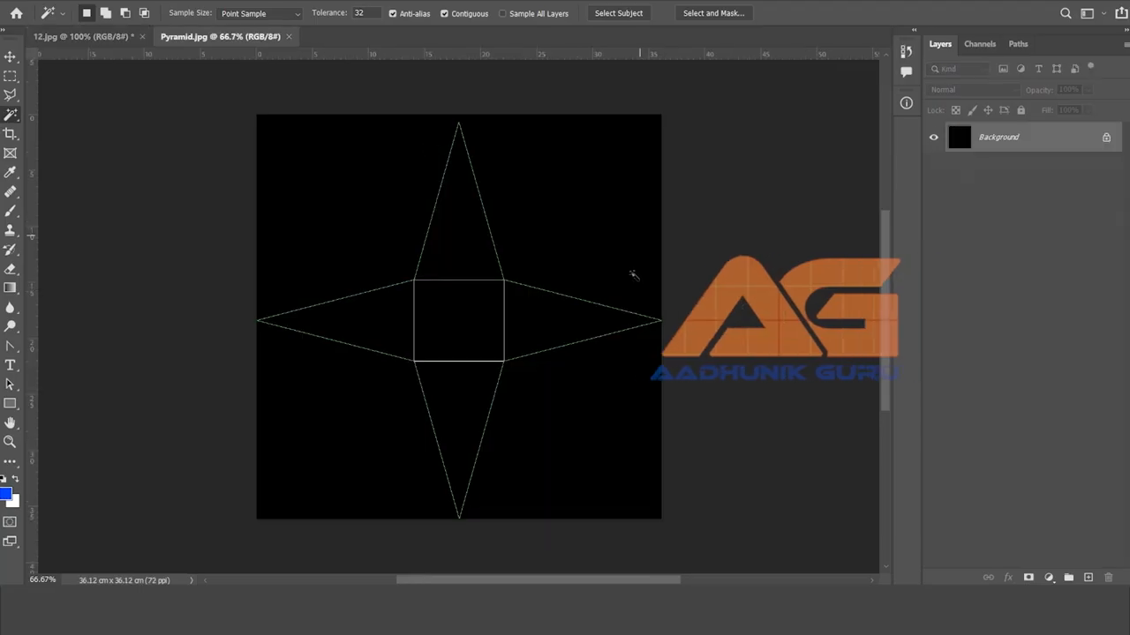
# - Convert the locked Background of Pyramid.jpg into a regular layer named Layer 0, keeping the document docked
pyautogui.moveTo(221, 36); pyautogui.dragTo(446, 171)
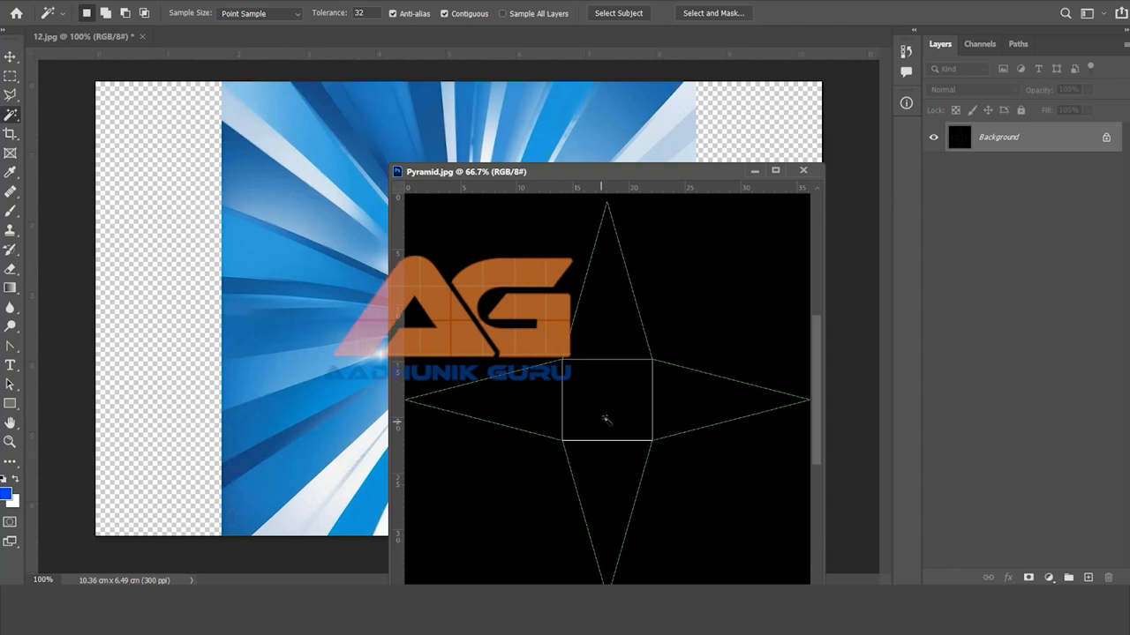
pyautogui.doubleClick(1003, 137)
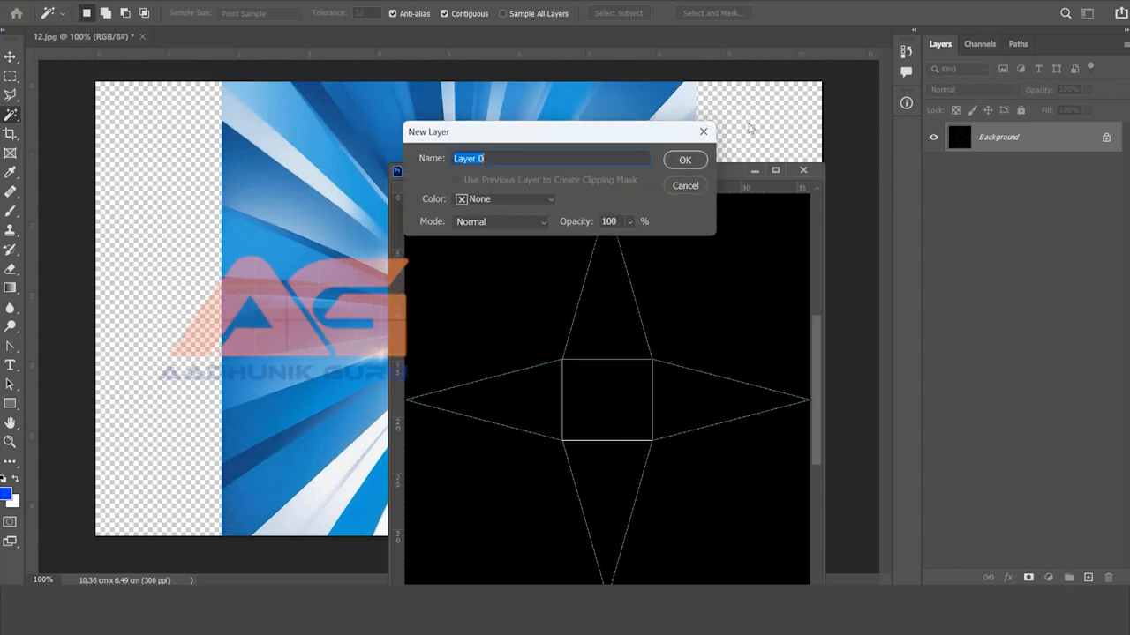
pyautogui.click(683, 159)
pyautogui.moveTo(675, 173); pyautogui.dragTo(361, 35)
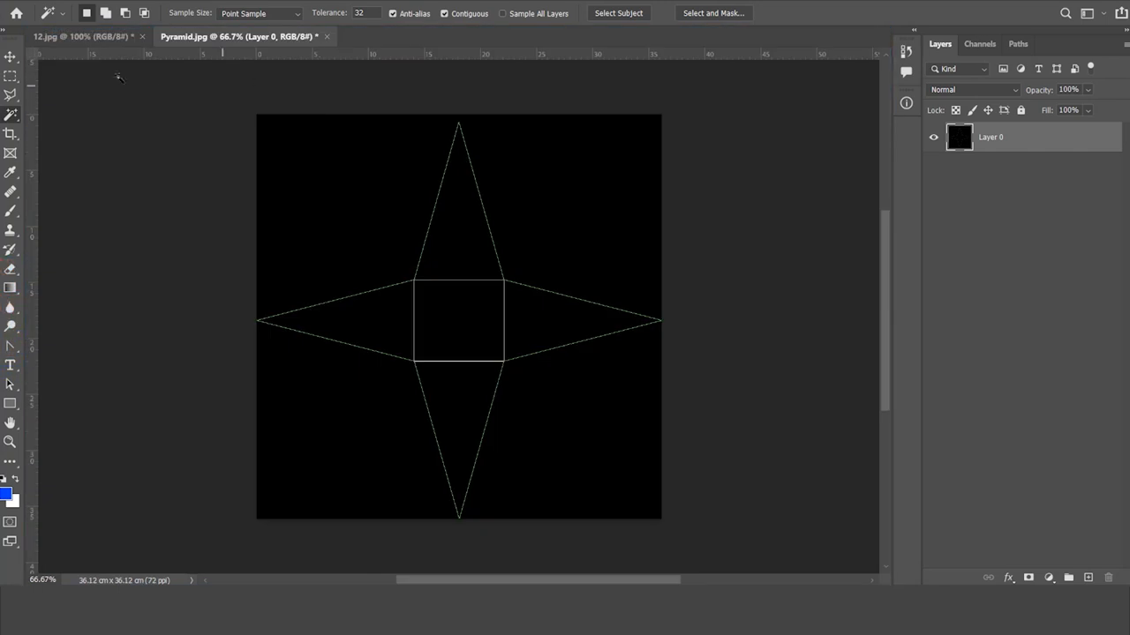
# - Float 12.jpg beside the template and copy all its layers, from 1 down to Blue background-9, into Pyramid.jpg
pyautogui.click(90, 38)
pyautogui.moveTo(90, 38); pyautogui.dragTo(666, 365)
pyautogui.moveTo(770, 362); pyautogui.dragTo(922, 330)
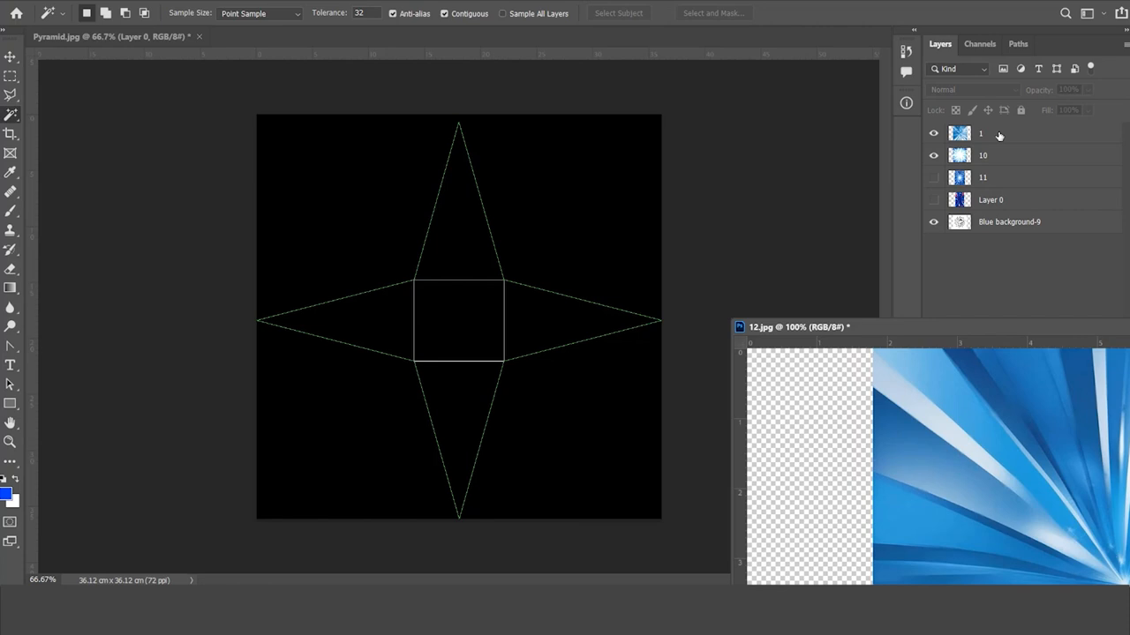
pyautogui.keyDown('shift'); pyautogui.click(1019, 224); pyautogui.keyUp('shift')
pyautogui.moveTo(1014, 134); pyautogui.dragTo(464, 262)
# - Enlarge the copied layers to about 133% so they cover the canvas, and move Layer 0 to the top of the layer stack
pyautogui.hotkey('ctrl', 't')
pyautogui.moveTo(567, 419); pyautogui.dragTo(664, 529)
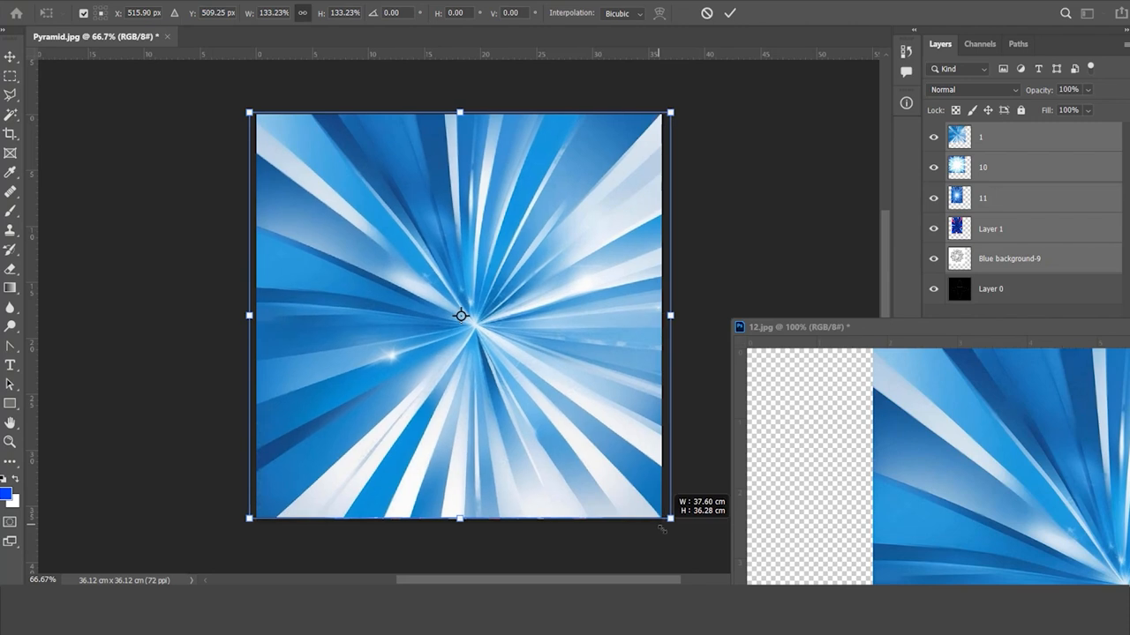
pyautogui.press('Return')
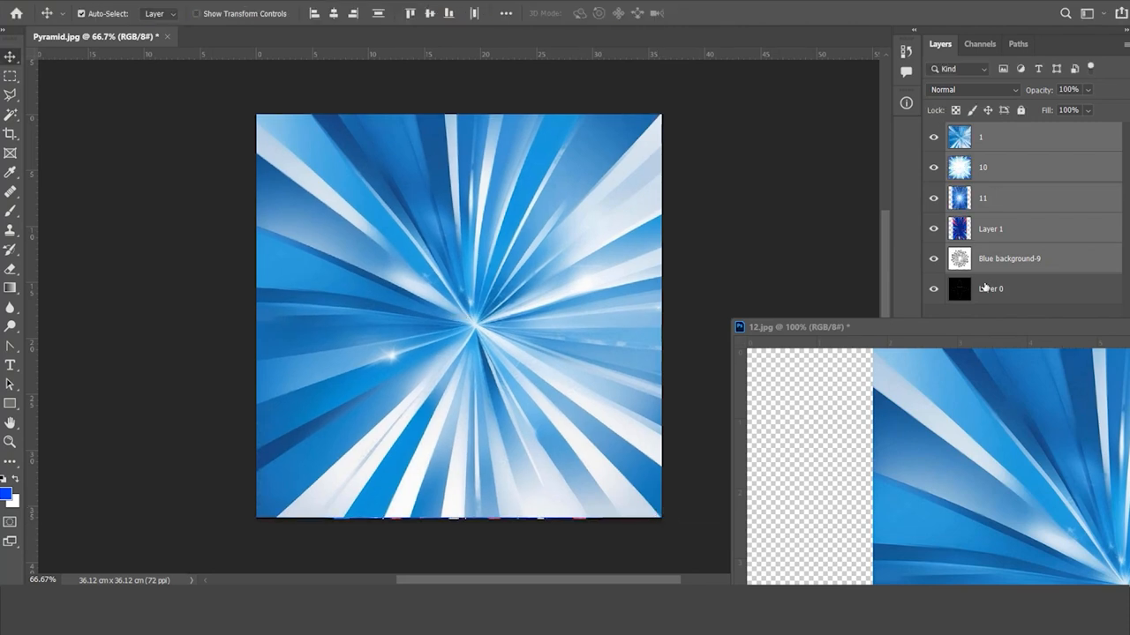
pyautogui.moveTo(984, 281); pyautogui.dragTo(969, 129)
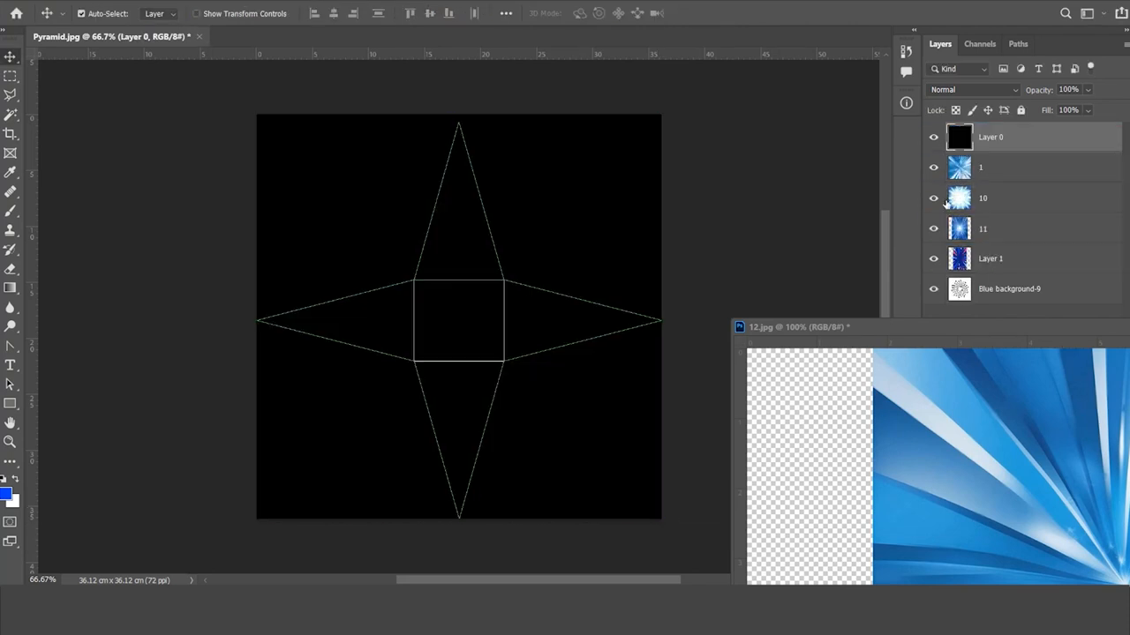
# - Select the template's upper triangle with the Magic Wand, hide Layer 0, and delete everything outside that triangle on layer 1
pyautogui.click(11, 115)
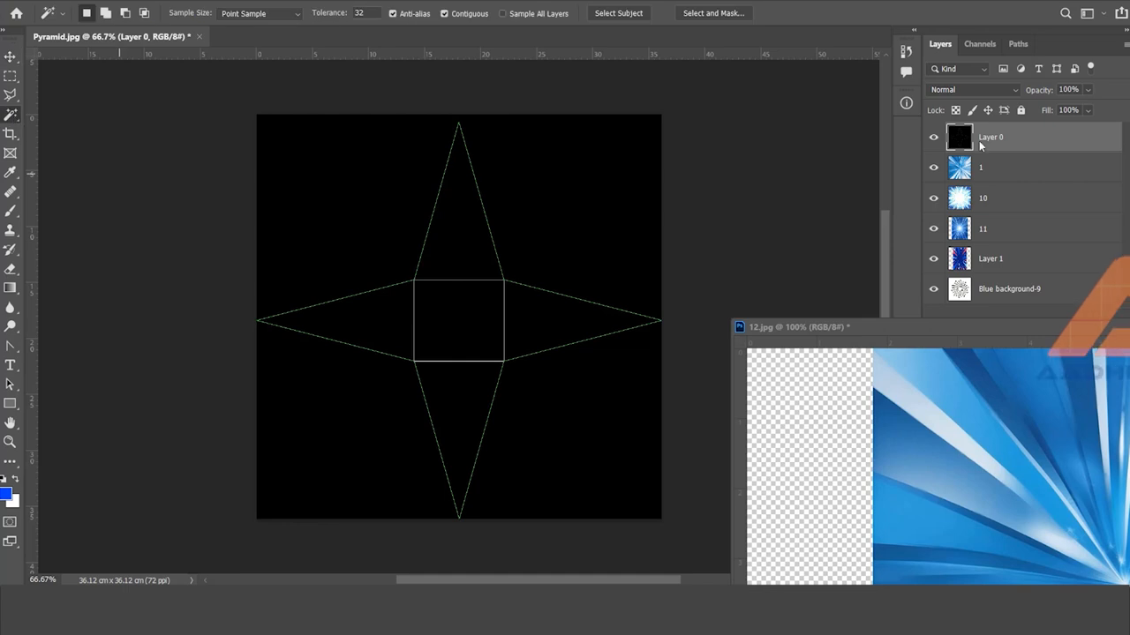
pyautogui.click(466, 248)
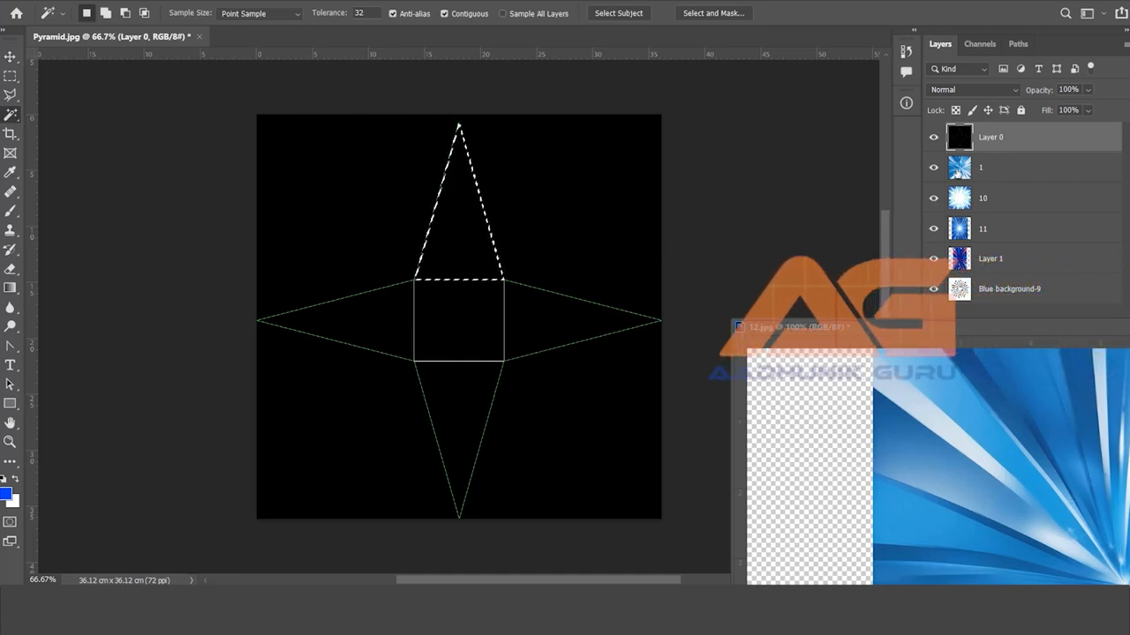
pyautogui.click(992, 173)
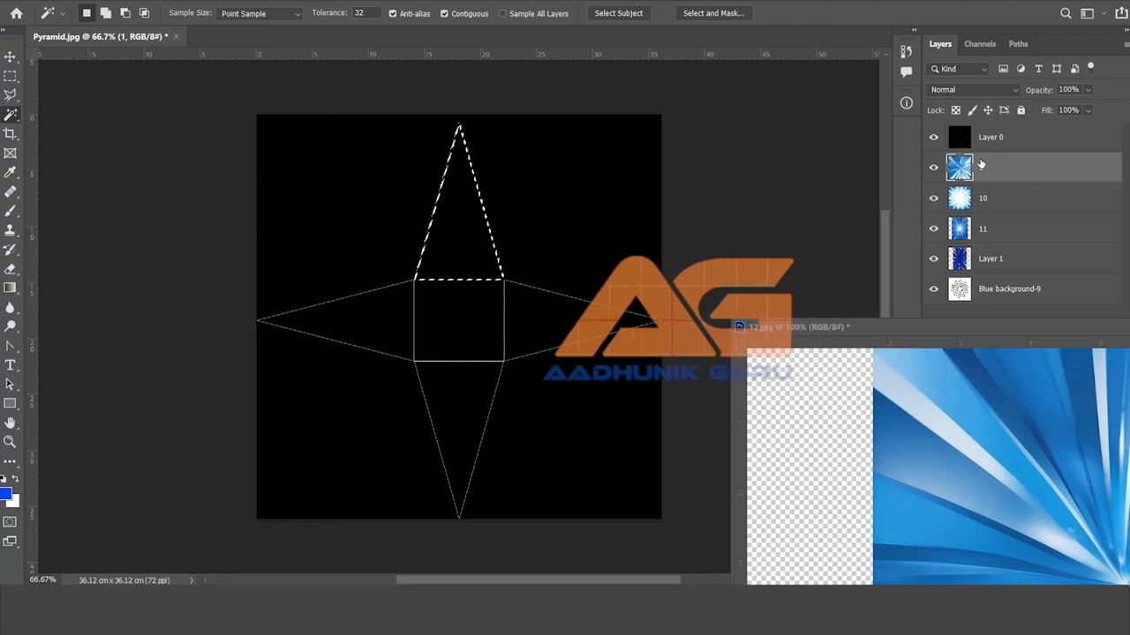
pyautogui.click(934, 139)
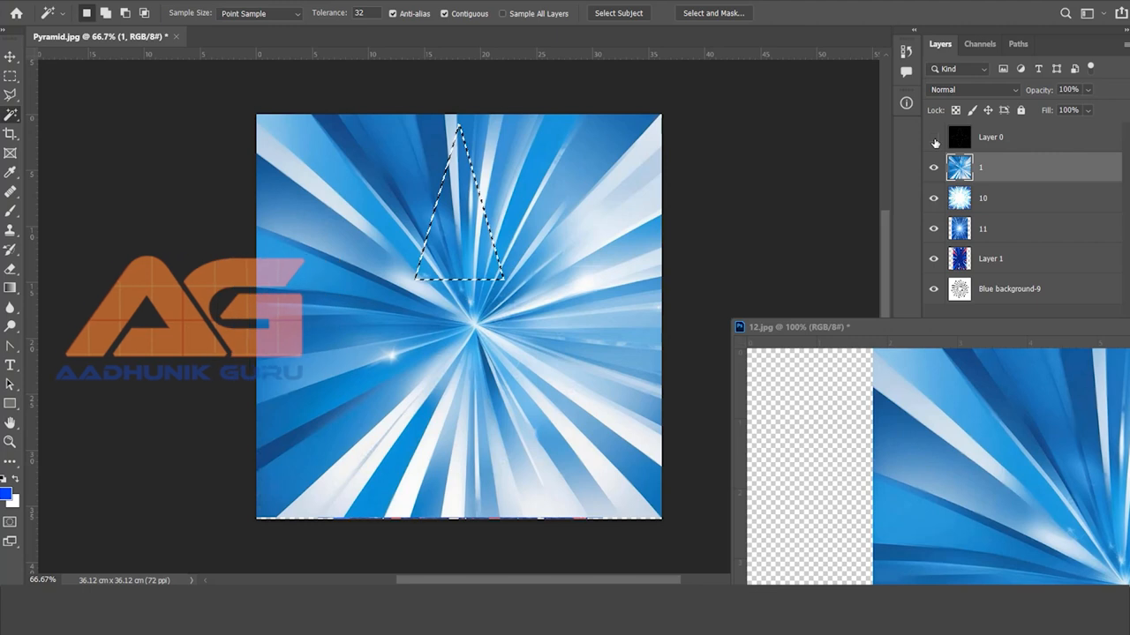
pyautogui.hotkey('ctrl', 'a')
pyautogui.press('Delete')
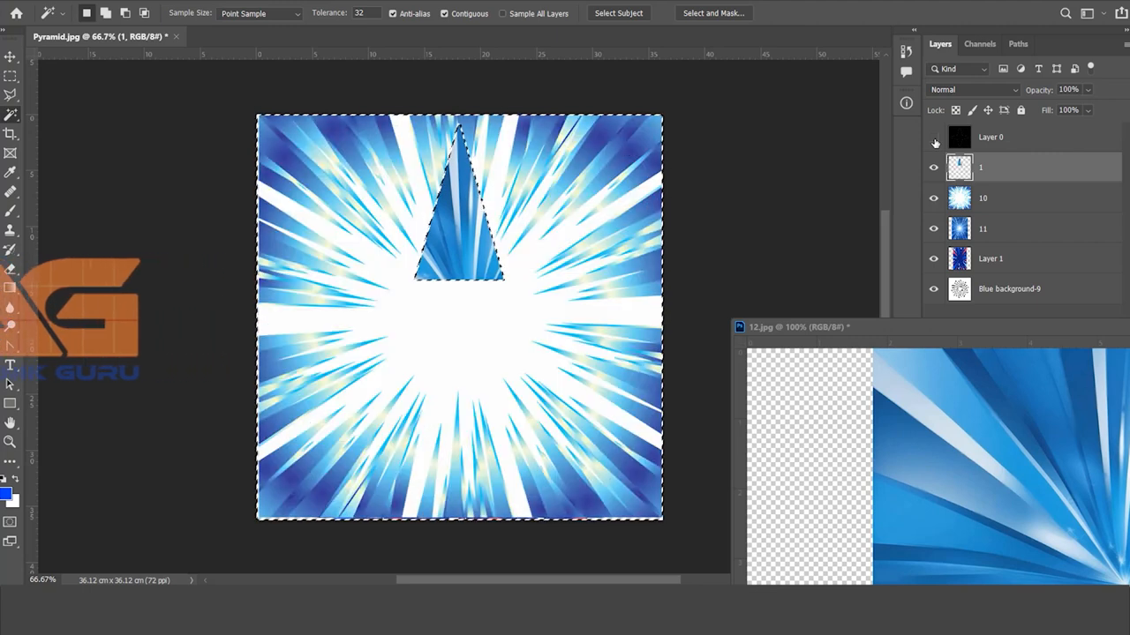
# - Hide the remaining image layers and trim layer 10 to the right-hand triangle of the template
pyautogui.click(934, 197)
pyautogui.click(933, 228)
pyautogui.click(933, 258)
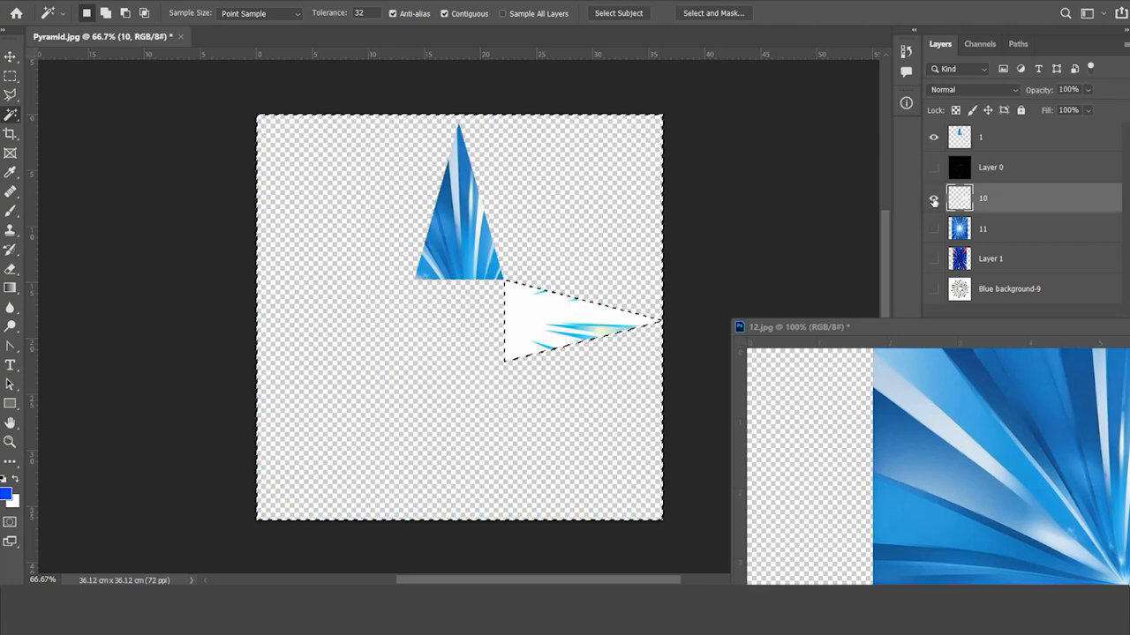
# - Move layer 11 above Layer 0, trim it to the lower triangle of the template, and clear the selection
pyautogui.moveTo(996, 229); pyautogui.dragTo(996, 199)
pyautogui.click(933, 198)
pyautogui.hotkey('ctrl', 'shift', 'i')
pyautogui.press('Delete')
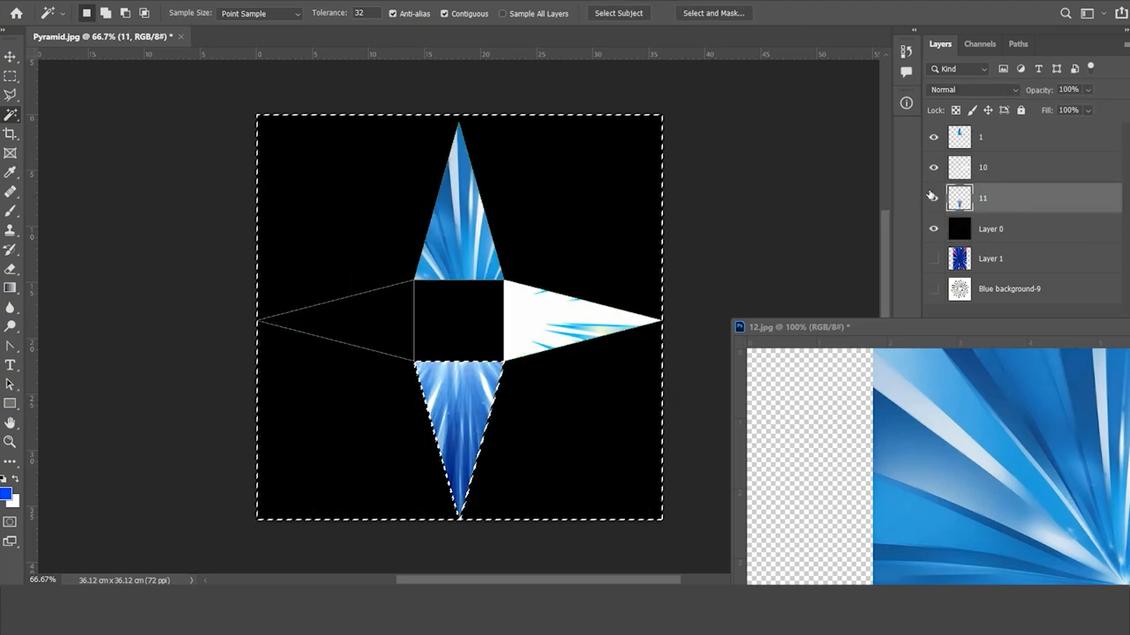
pyautogui.hotkey('ctrl', 'd')
# - Move Layer 1 above Layer 0, enlarge it to cover the template's left triangle, and delete everything outside that triangle
pyautogui.click(992, 228)
pyautogui.click(353, 323)
pyautogui.moveTo(993, 259); pyautogui.dragTo(995, 227)
pyautogui.click(933, 228)
pyautogui.hotkey('ctrl', 'd')
pyautogui.hotkey('ctrl', 't')
pyautogui.moveTo(609, 528); pyautogui.dragTo(734, 139)
pyautogui.press('Return')
pyautogui.hotkey('ctrl', 'shift', 'd')
pyautogui.hotkey('ctrl', 'shift', 'i')
pyautogui.press('Delete')
pyautogui.hotkey('ctrl', 'd')
# - With the template's central square selected, scale the Blue background-9 star pattern down so it just covers the square
pyautogui.click(996, 258)
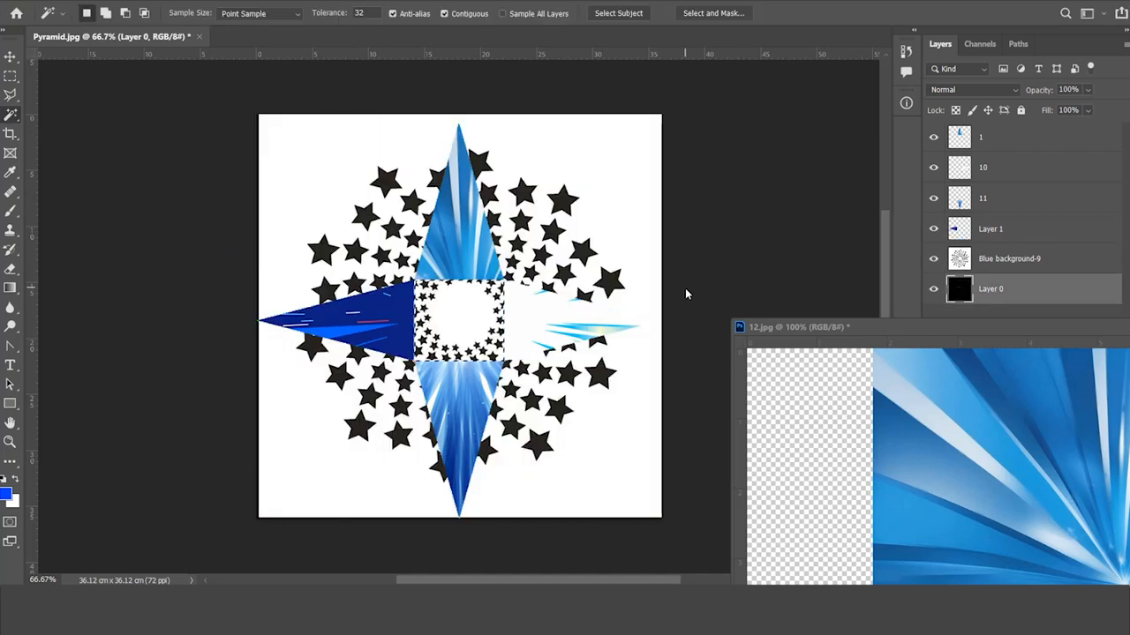
pyautogui.hotkey('ctrl', 't')
pyautogui.moveTo(662, 115); pyautogui.dragTo(530, 260)
pyautogui.moveTo(260, 517); pyautogui.dragTo(402, 385)
pyautogui.hotkey('shift', 'Left')
pyautogui.press('Return')
# - Trim Blue background-9 to the central square of the template and clear the selection
pyautogui.click(996, 288)
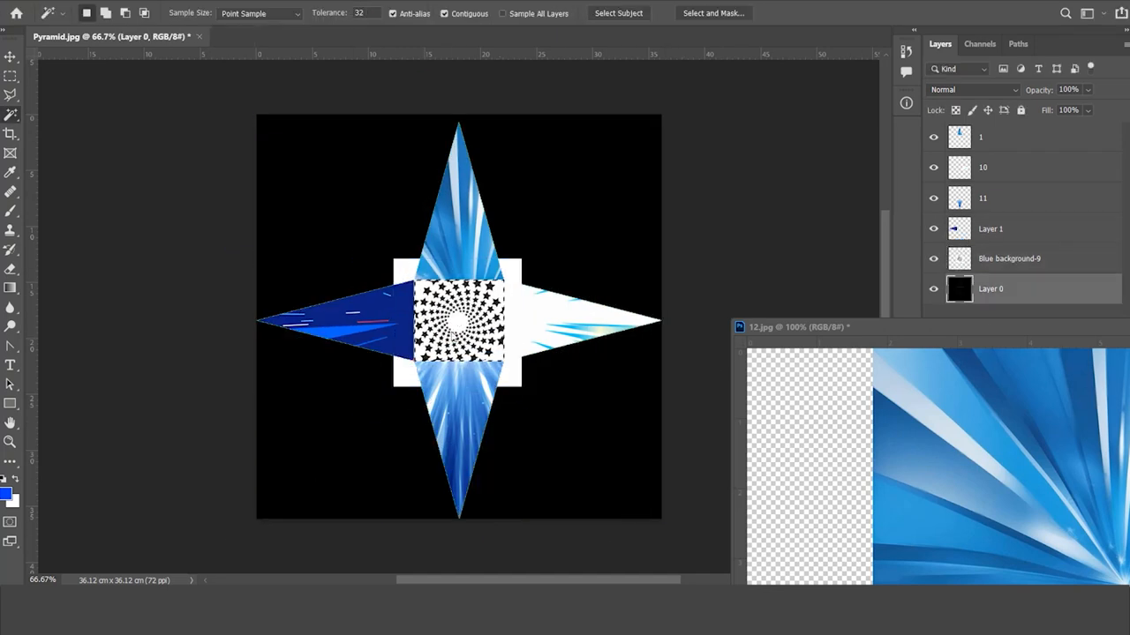
pyautogui.click(996, 258)
pyautogui.hotkey('ctrl', 'shift', 'i')
pyautogui.press('Delete')
pyautogui.hotkey('ctrl', 'd')
# - Merge all image layers above Layer 0 into one layer and save the texture to the desktop as the JPEG Pyramid-1
pyautogui.keyDown('shift'); pyautogui.click(995, 137); pyautogui.keyUp('shift')
pyautogui.hotkey('ctrl', 'e')
pyautogui.click(28, 1)
pyautogui.click(74, 176)
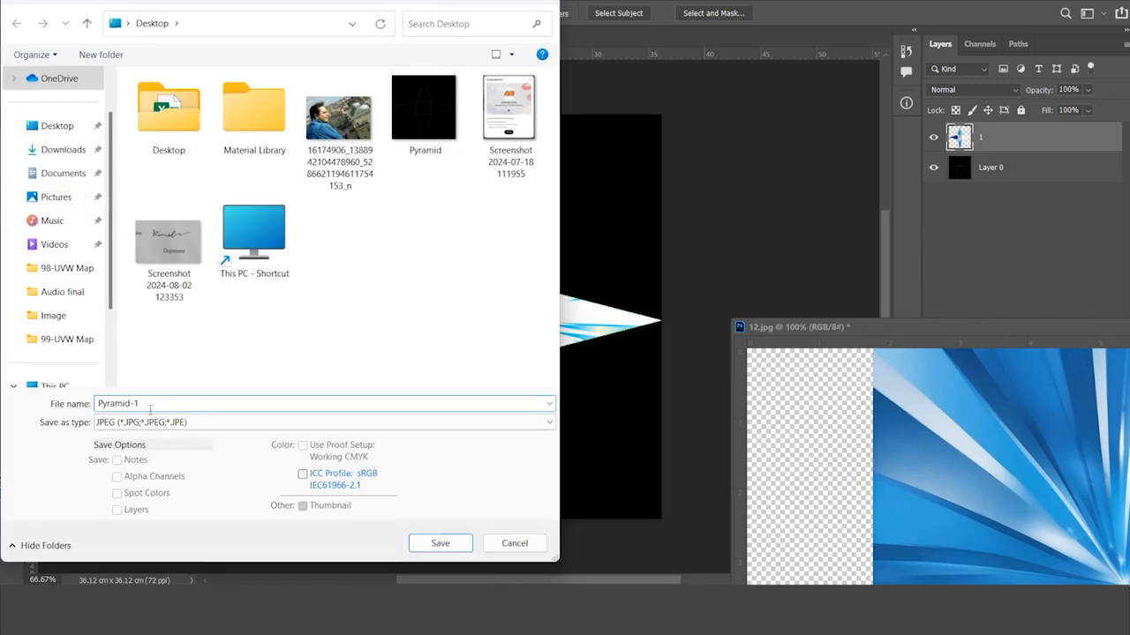
pyautogui.click(439, 543)
pyautogui.click(653, 128)
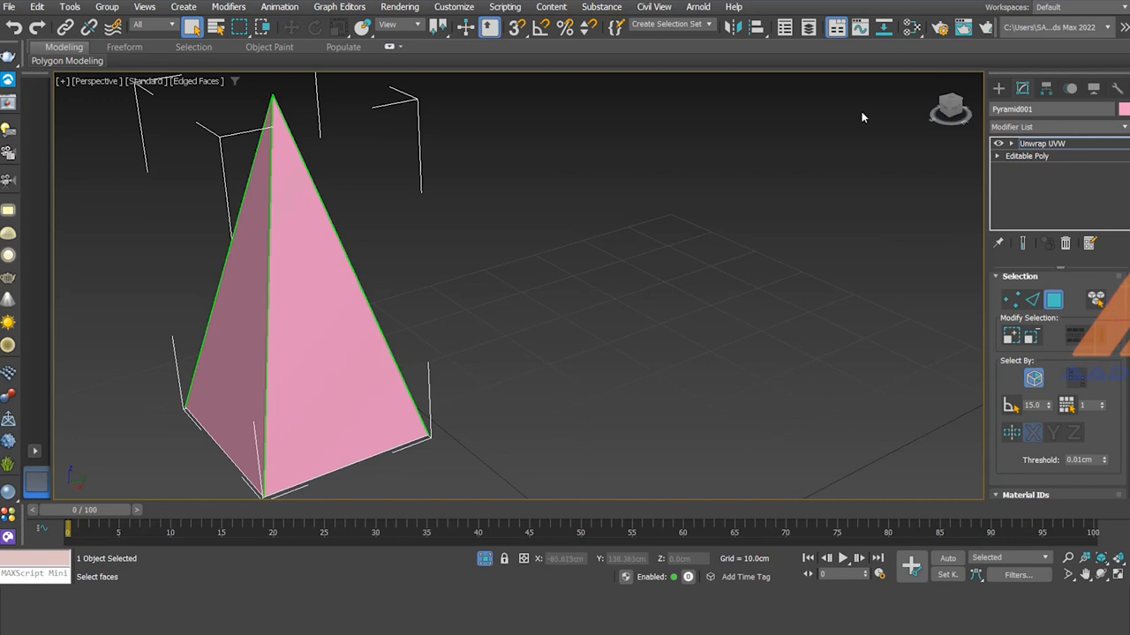
# - Switch to 3ds Max and create a VRayMtl material in the Slate Material Editor
pyautogui.click(912, 27)
pyautogui.moveTo(589, 190); pyautogui.dragTo(827, 77)
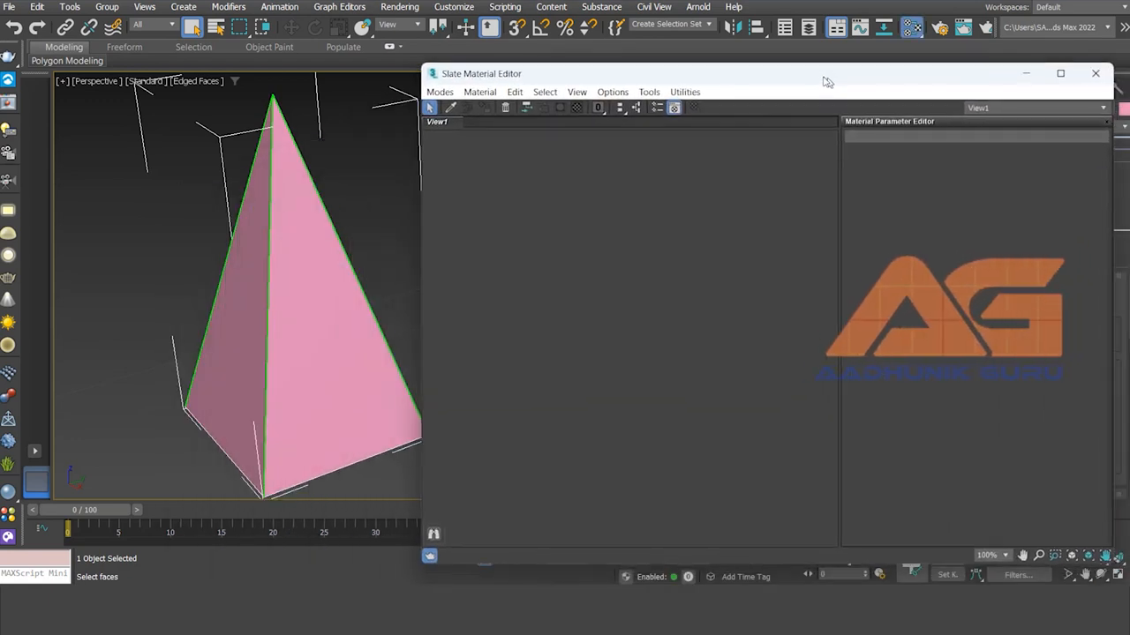
pyautogui.rightClick(590, 250)
pyautogui.moveTo(680, 261)
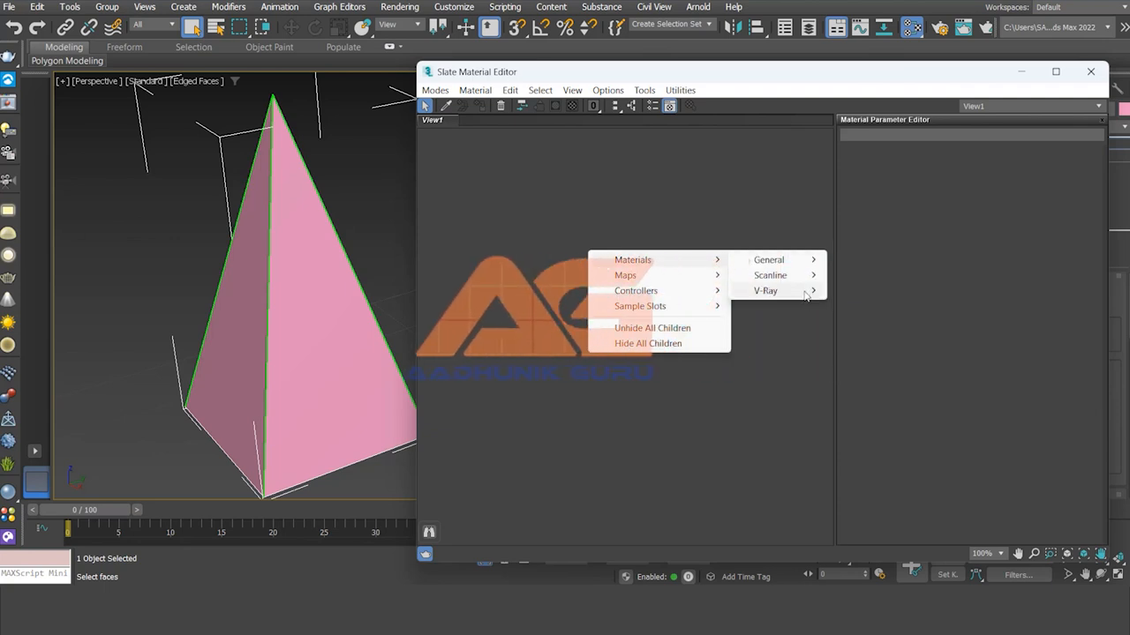
pyautogui.moveTo(806, 294)
pyautogui.click(861, 436)
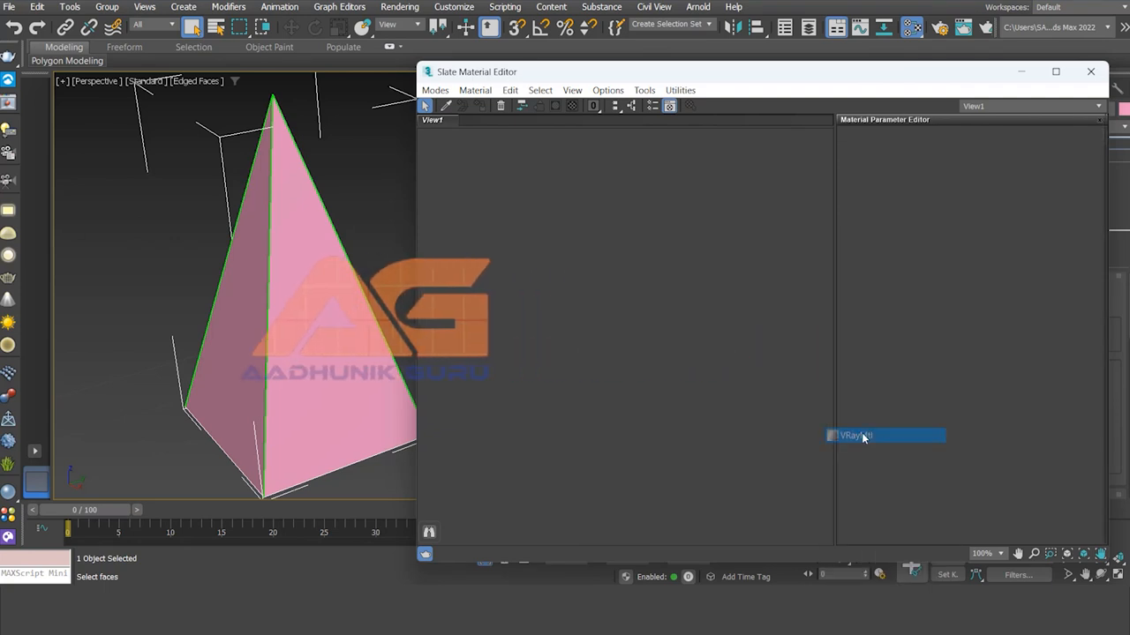
# - Connect a VRayBitmap to the VRayMtl's Diffuse map and load Pyramid-1.jpg from the desktop into it
pyautogui.moveTo(596, 258); pyautogui.dragTo(588, 218)
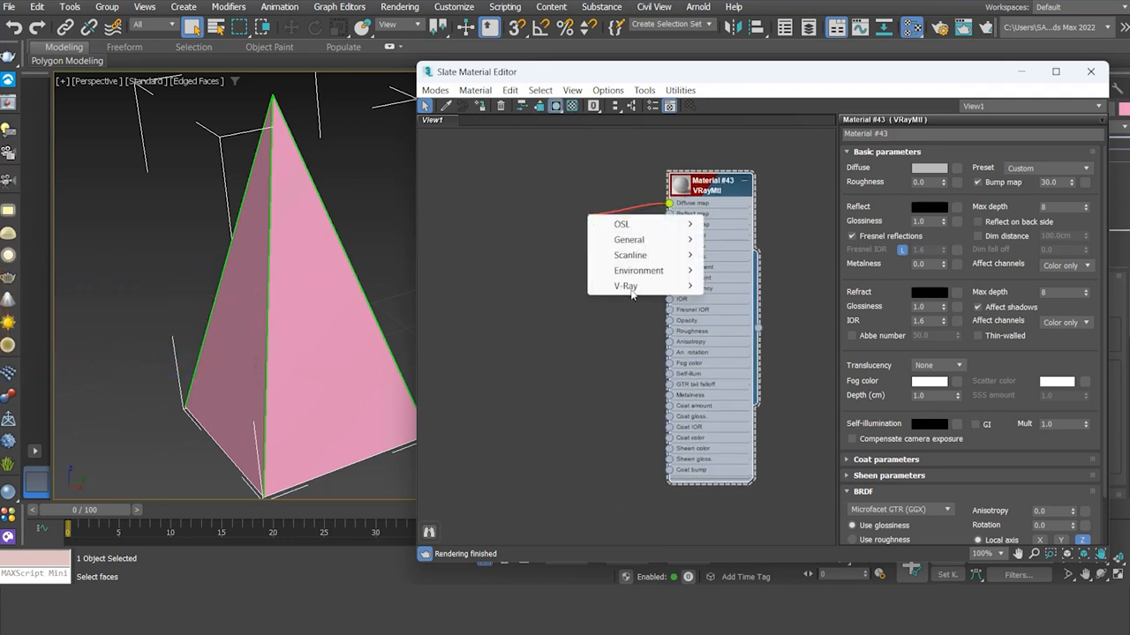
pyautogui.moveTo(631, 294)
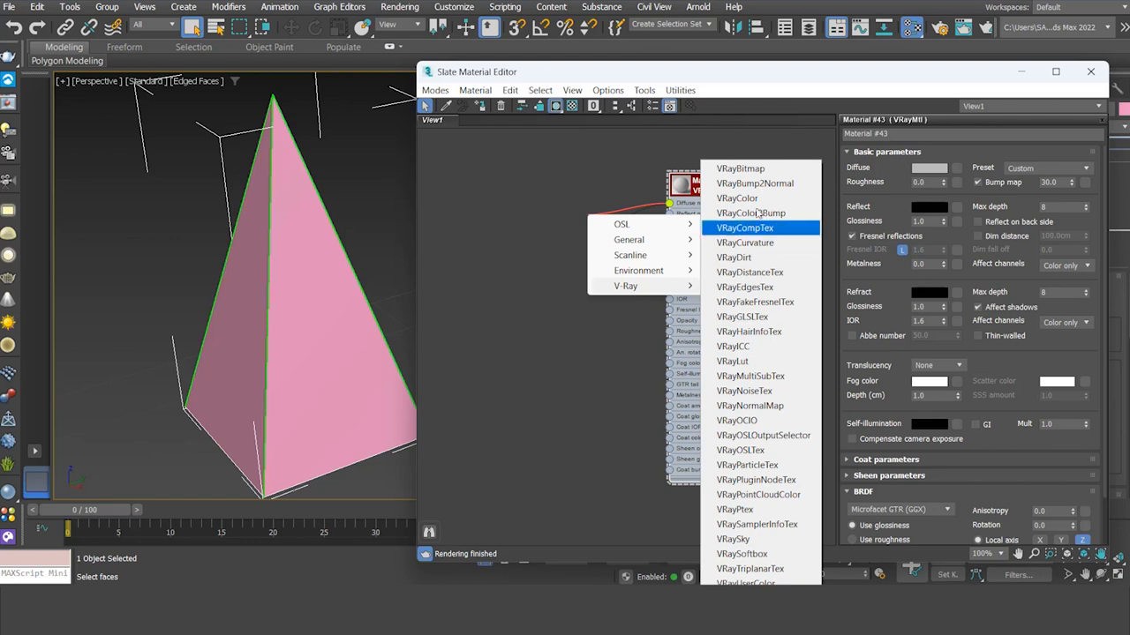
pyautogui.click(741, 169)
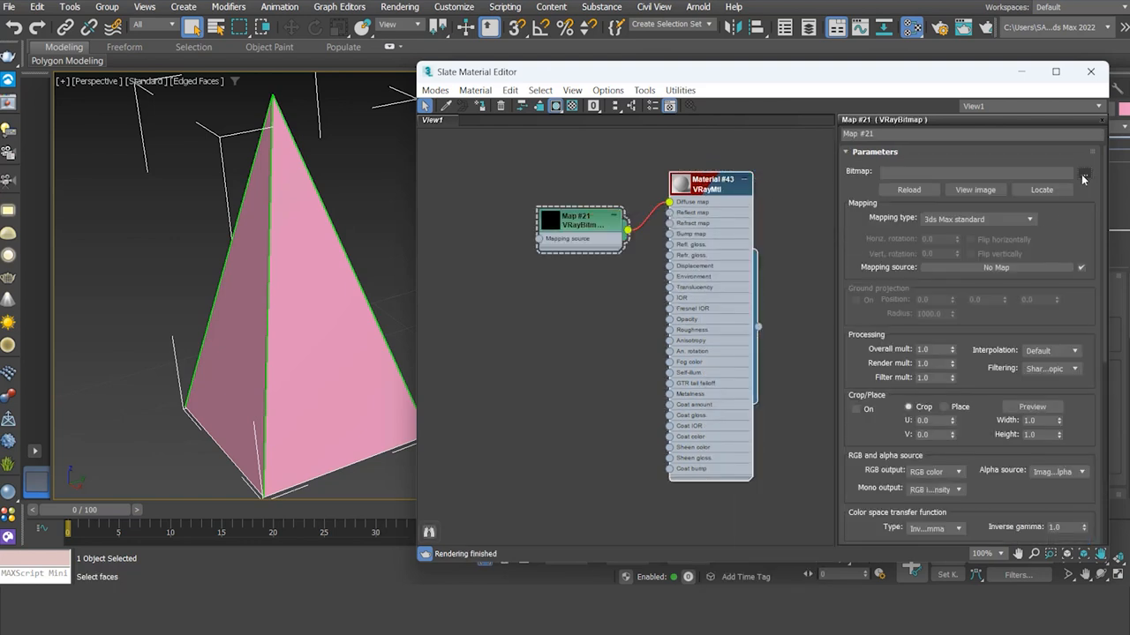
pyautogui.click(1083, 174)
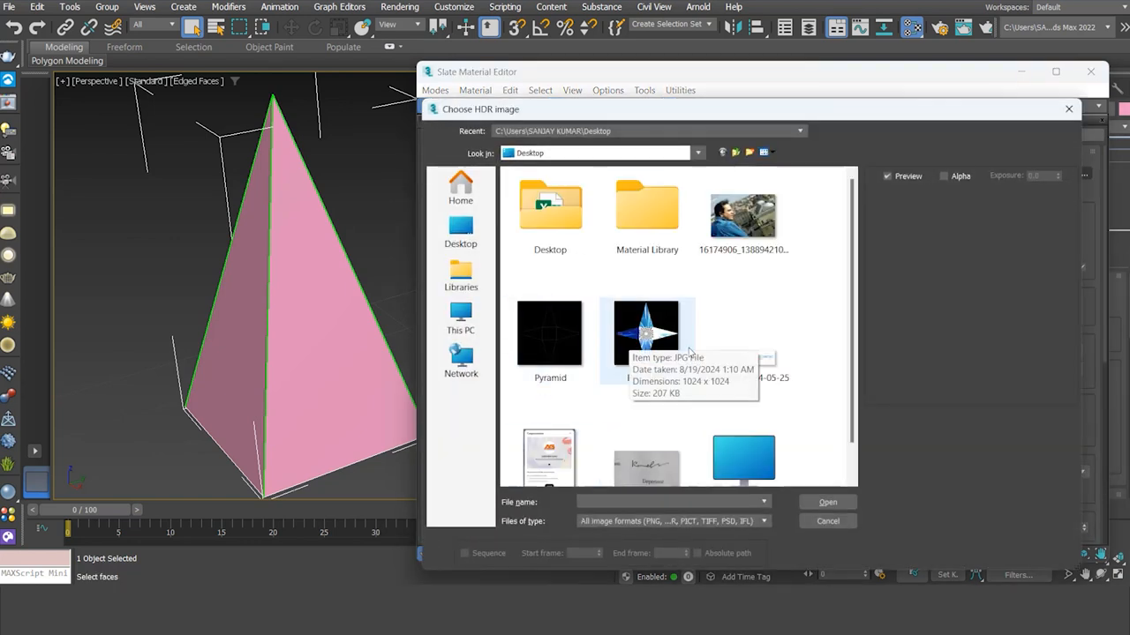
pyautogui.click(697, 351)
pyautogui.click(828, 503)
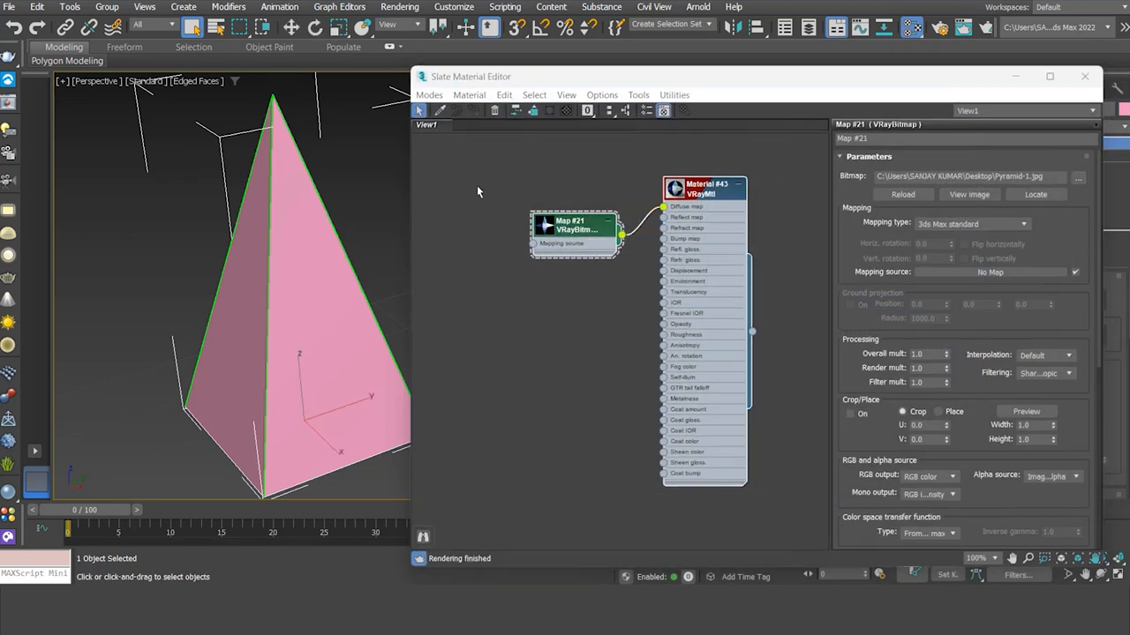
# - Assign the new material to the pyramid and close the Slate Material Editor
pyautogui.click(476, 186)
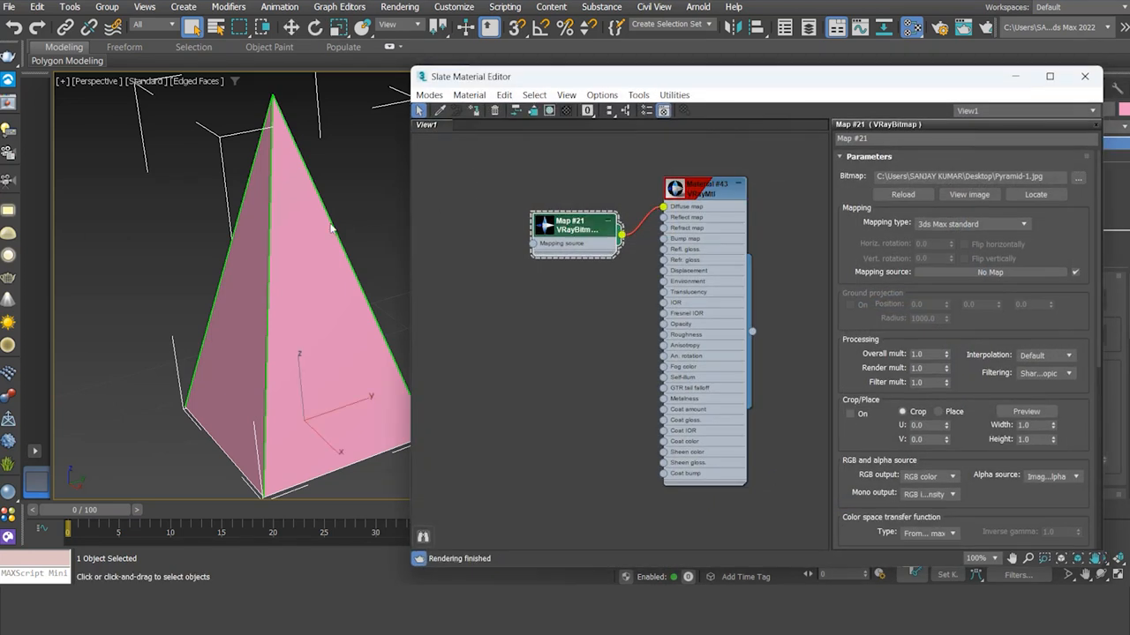
pyautogui.click(474, 110)
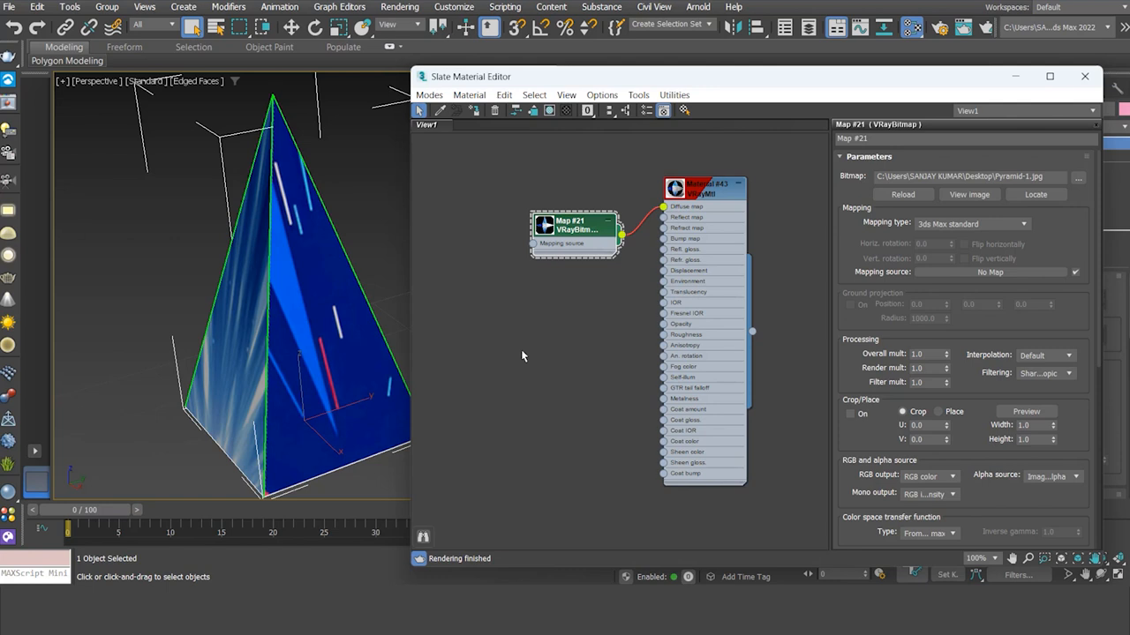
pyautogui.click(1093, 77)
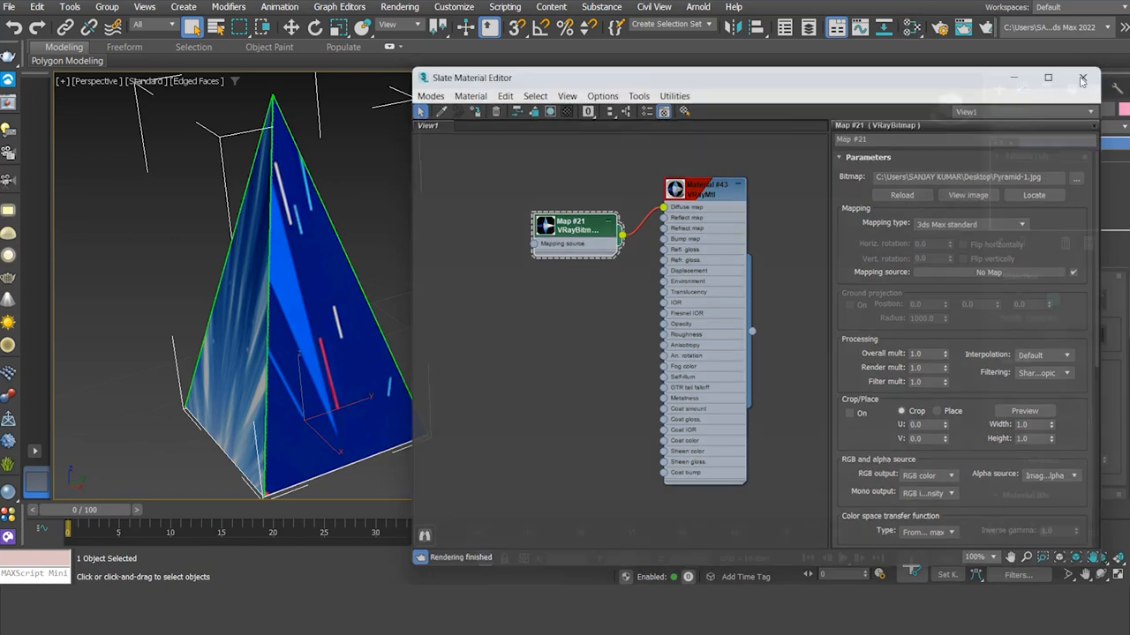
# - Inspect the textured pyramid from other sides and unhide all the hidden objects in the scene
pyautogui.moveTo(441, 330); pyautogui.dragTo(310, 317)
pyautogui.moveTo(547, 285); pyautogui.dragTo(525, 291)
pyautogui.rightClick(524, 290)
pyautogui.rightClick(521, 288)
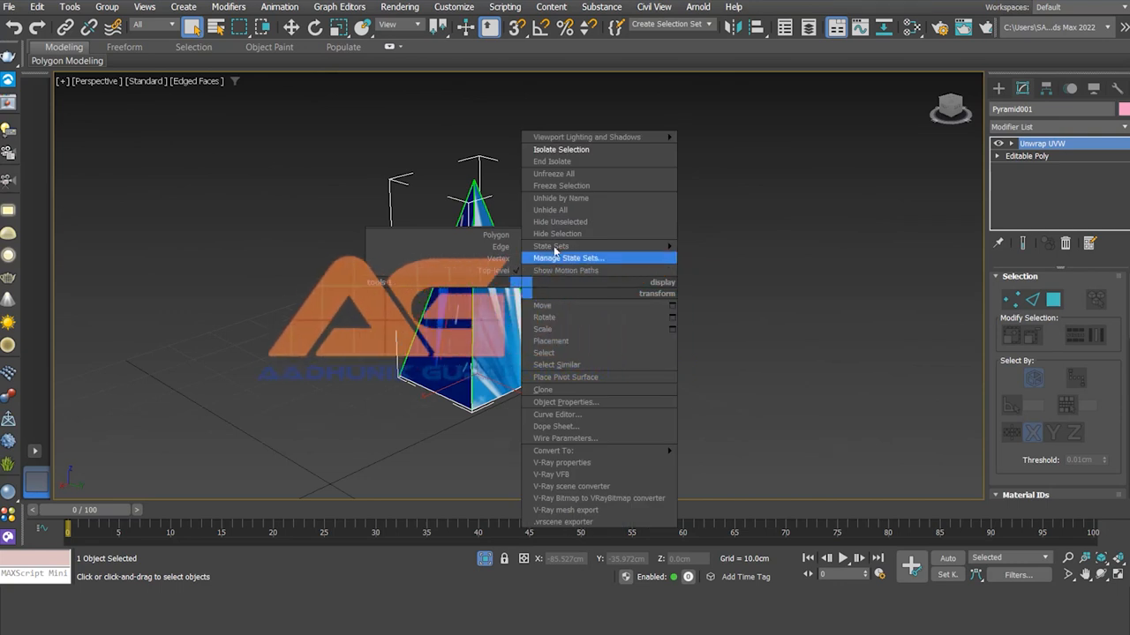
pyautogui.click(554, 210)
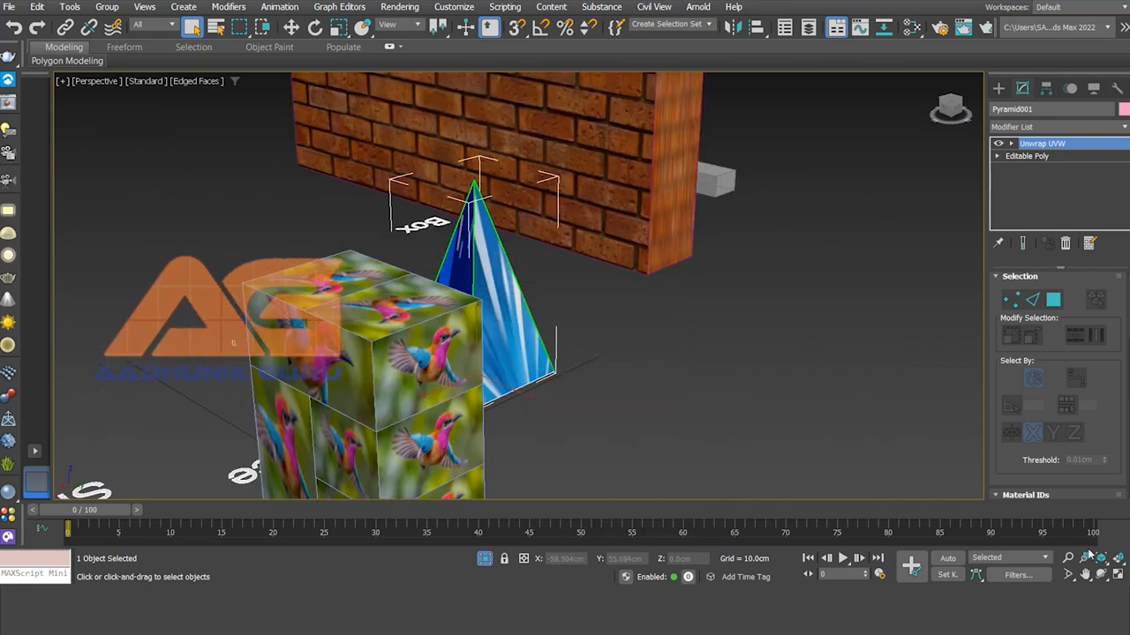
# - Select the box labelled Face and look through the available modifiers down to the UVW entries
pyautogui.click(1101, 575)
pyautogui.moveTo(707, 370); pyautogui.dragTo(456, 266)
pyautogui.moveTo(508, 369); pyautogui.dragTo(492, 302)
pyautogui.press('w')
pyautogui.click(545, 215)
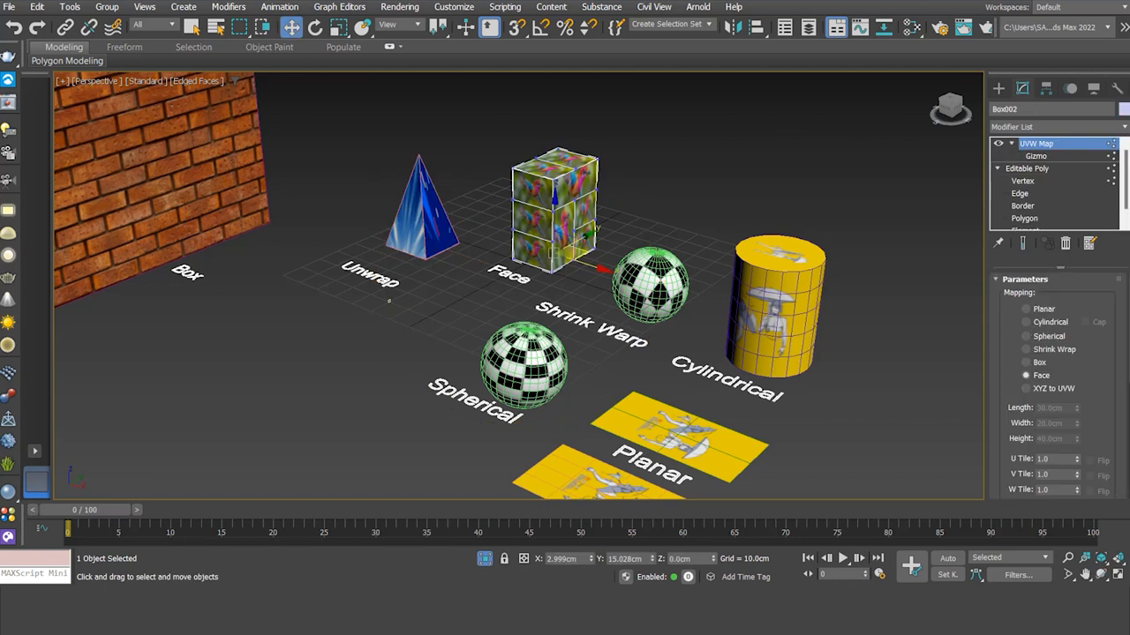
pyautogui.click(1083, 125)
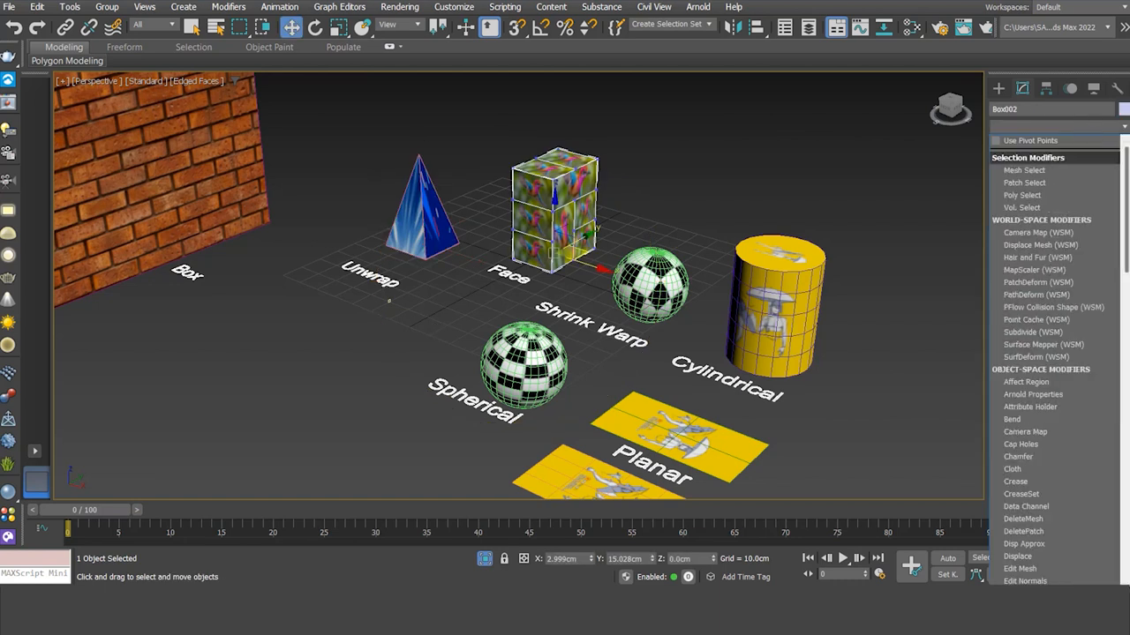
pyautogui.moveTo(1127, 166); pyautogui.dragTo(1127, 477)
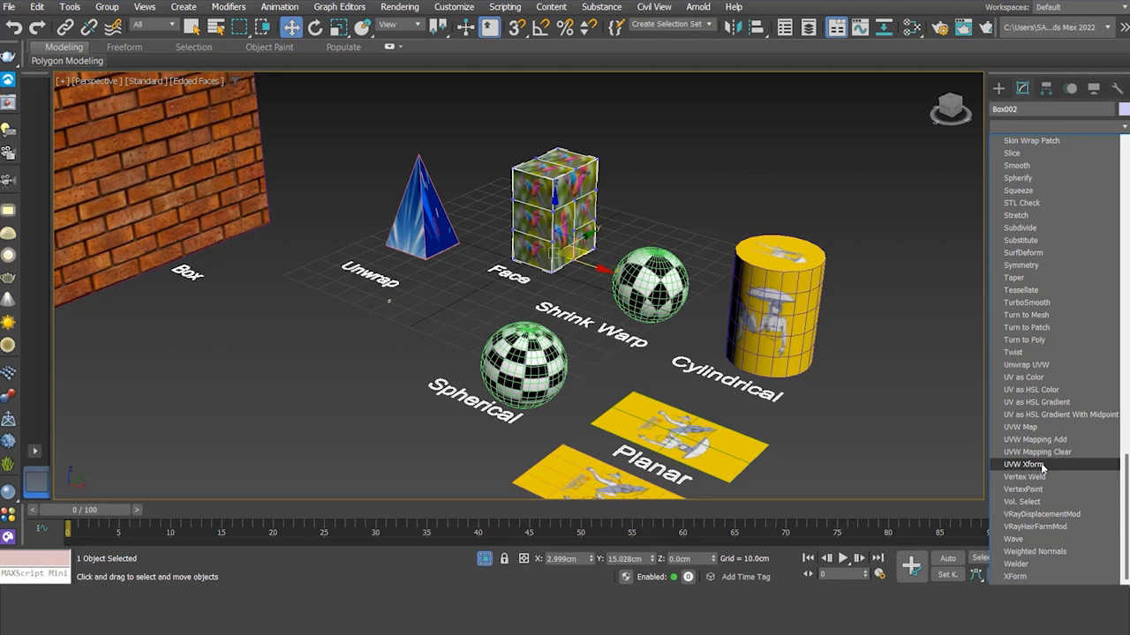
pyautogui.click(888, 393)
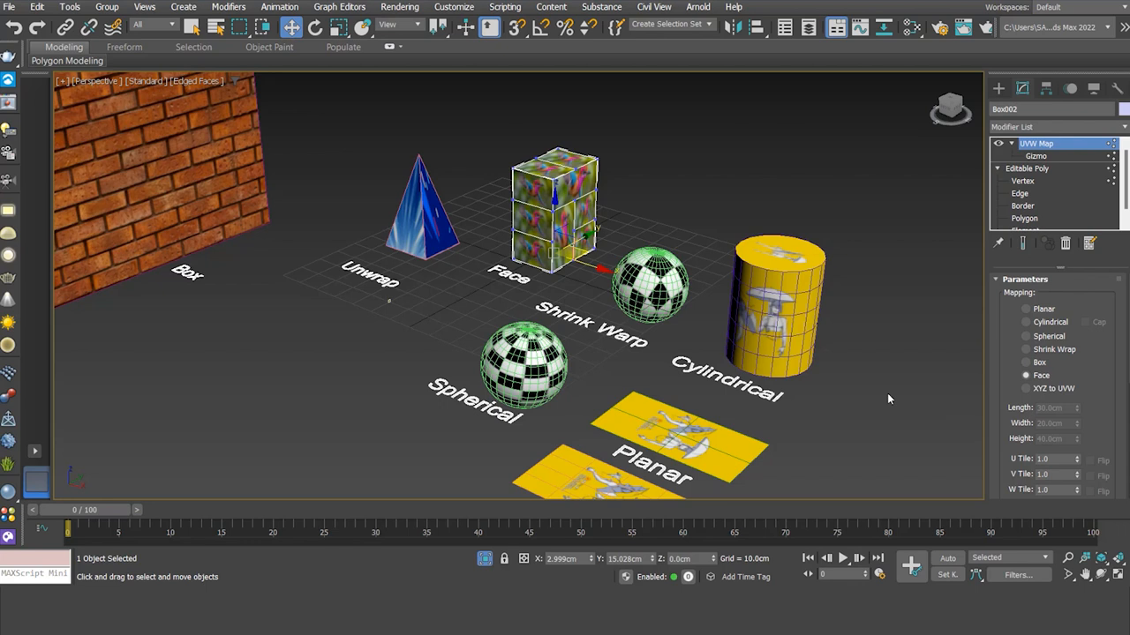